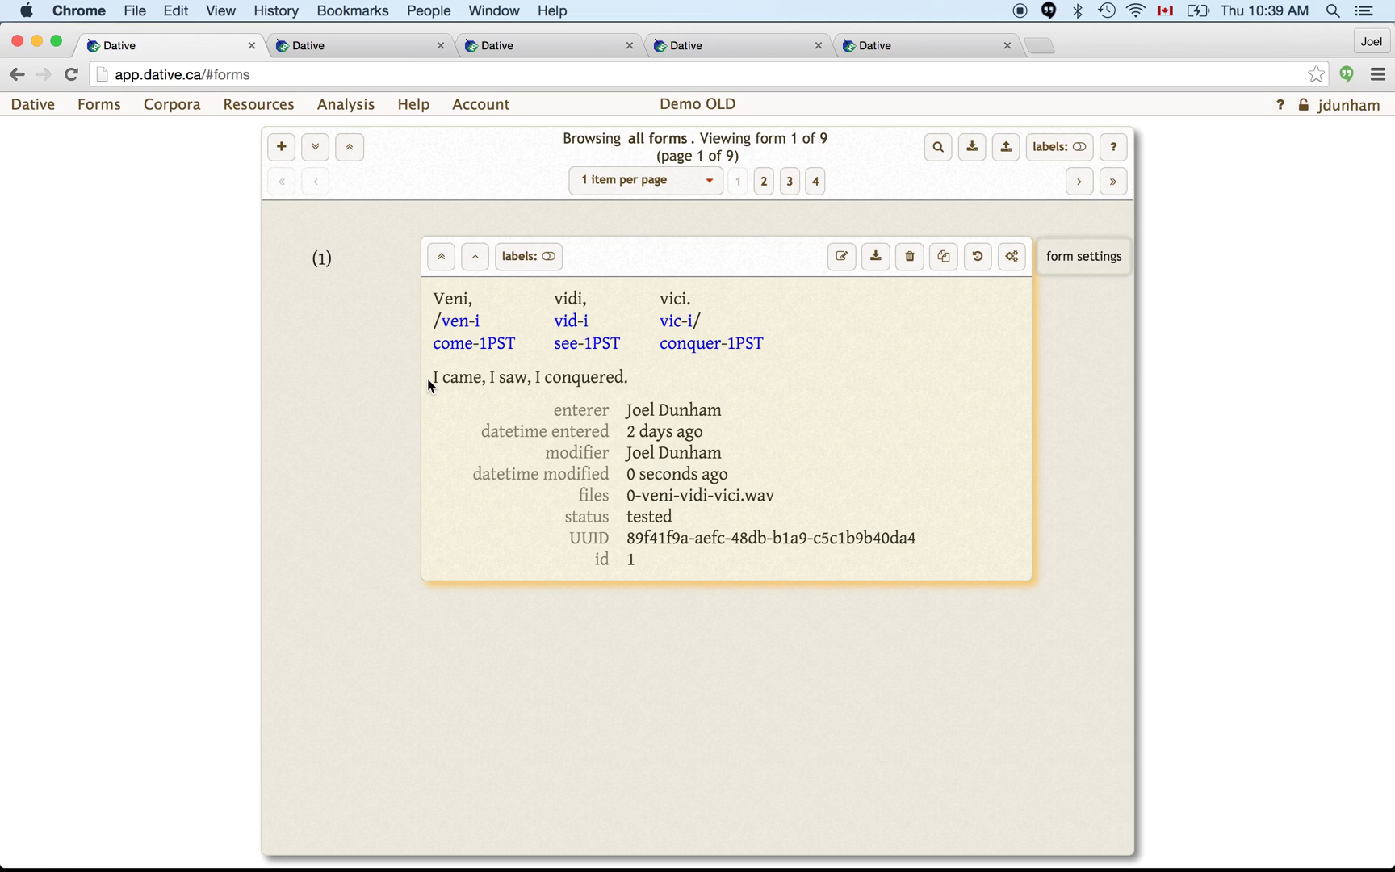
Play the 0-veni-vidi-vici.wav audio in the files listing and return to the first form.
click(344, 43)
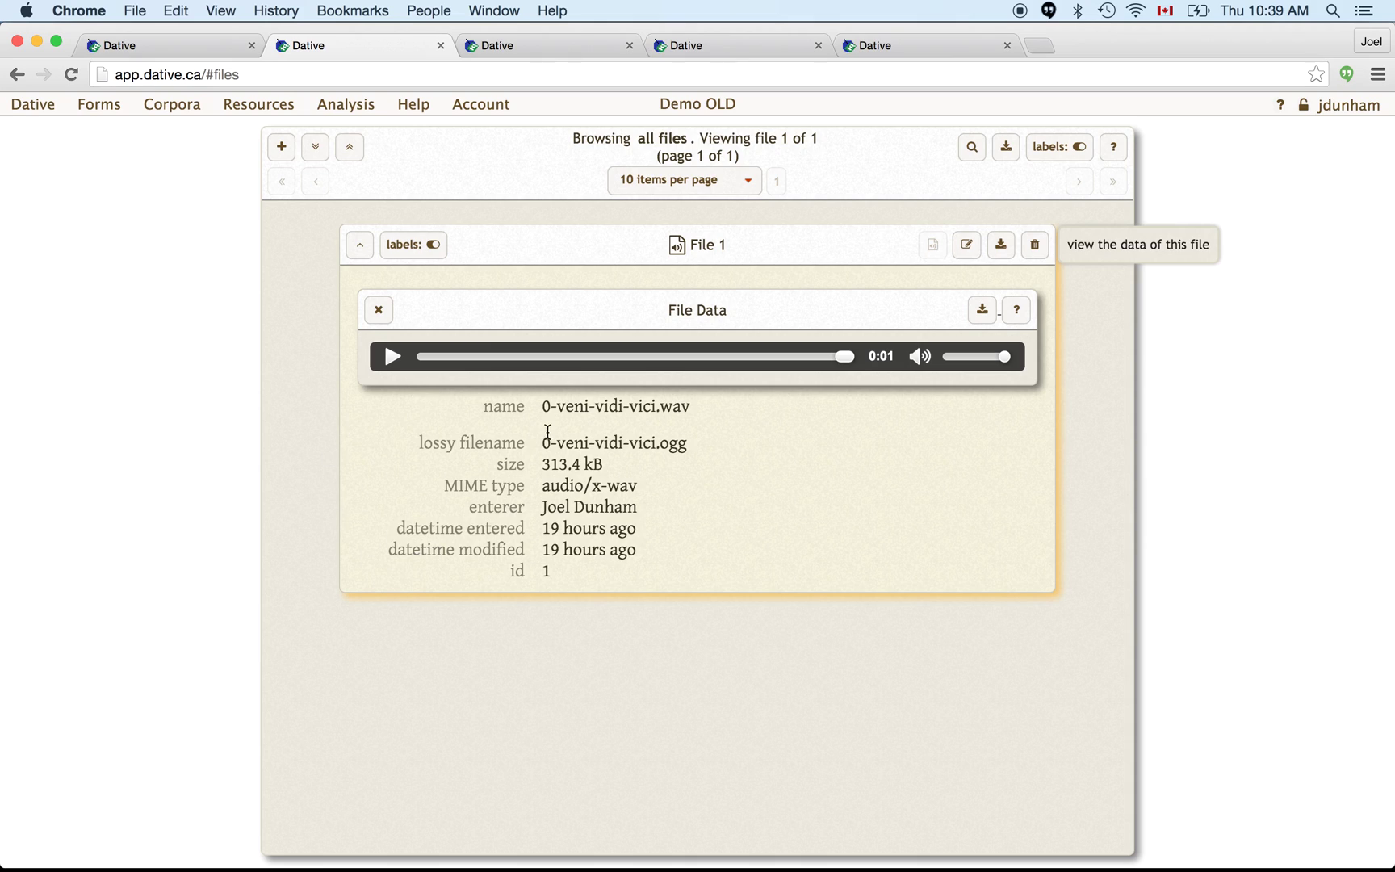
click(392, 357)
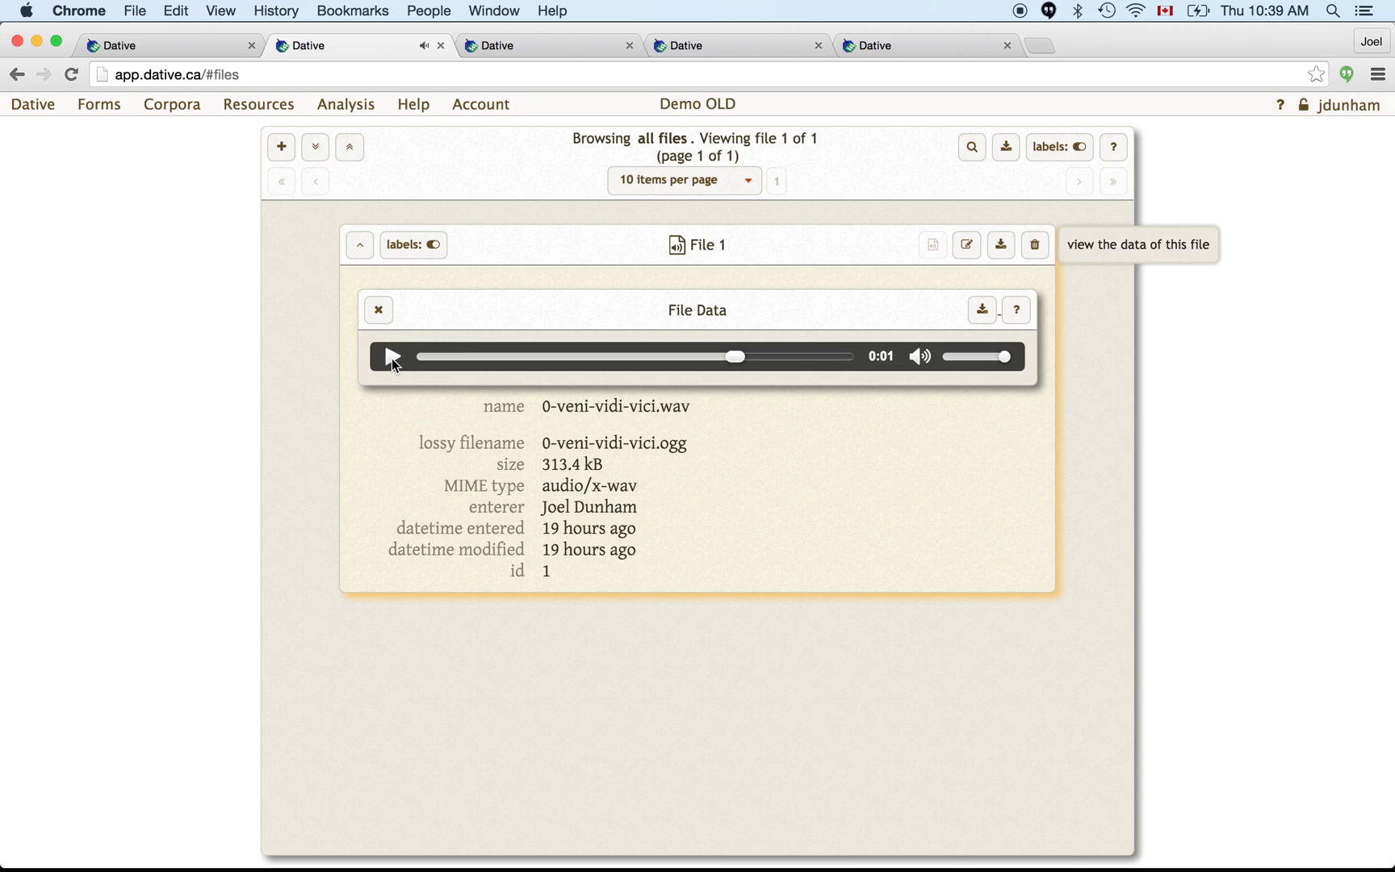
key(ctrl+shift+Tab)
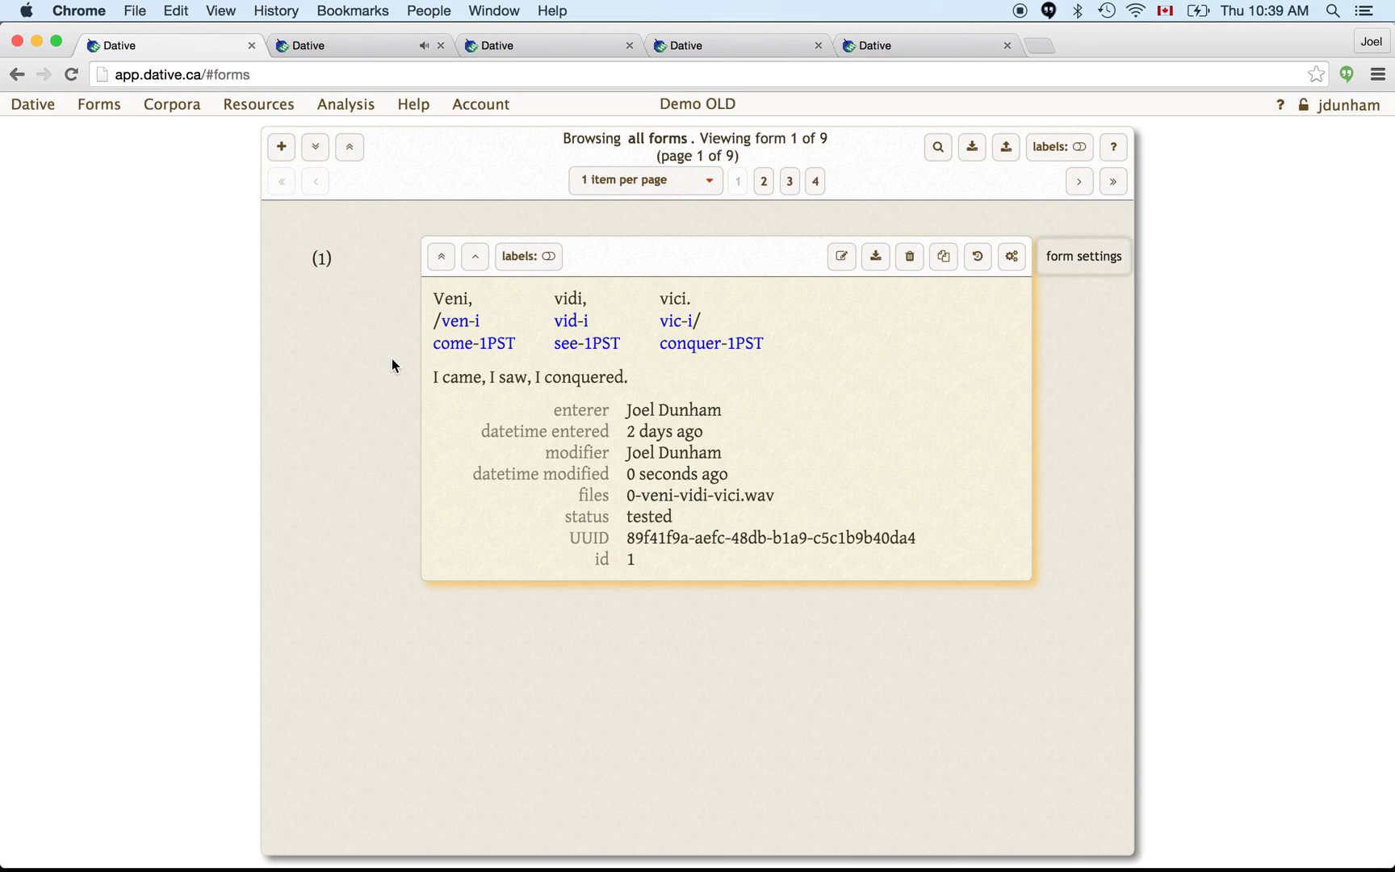
View the form's attached file 0-veni-vidi-vici.wav within the page and play its audio, closing the file window when done.
click(653, 501)
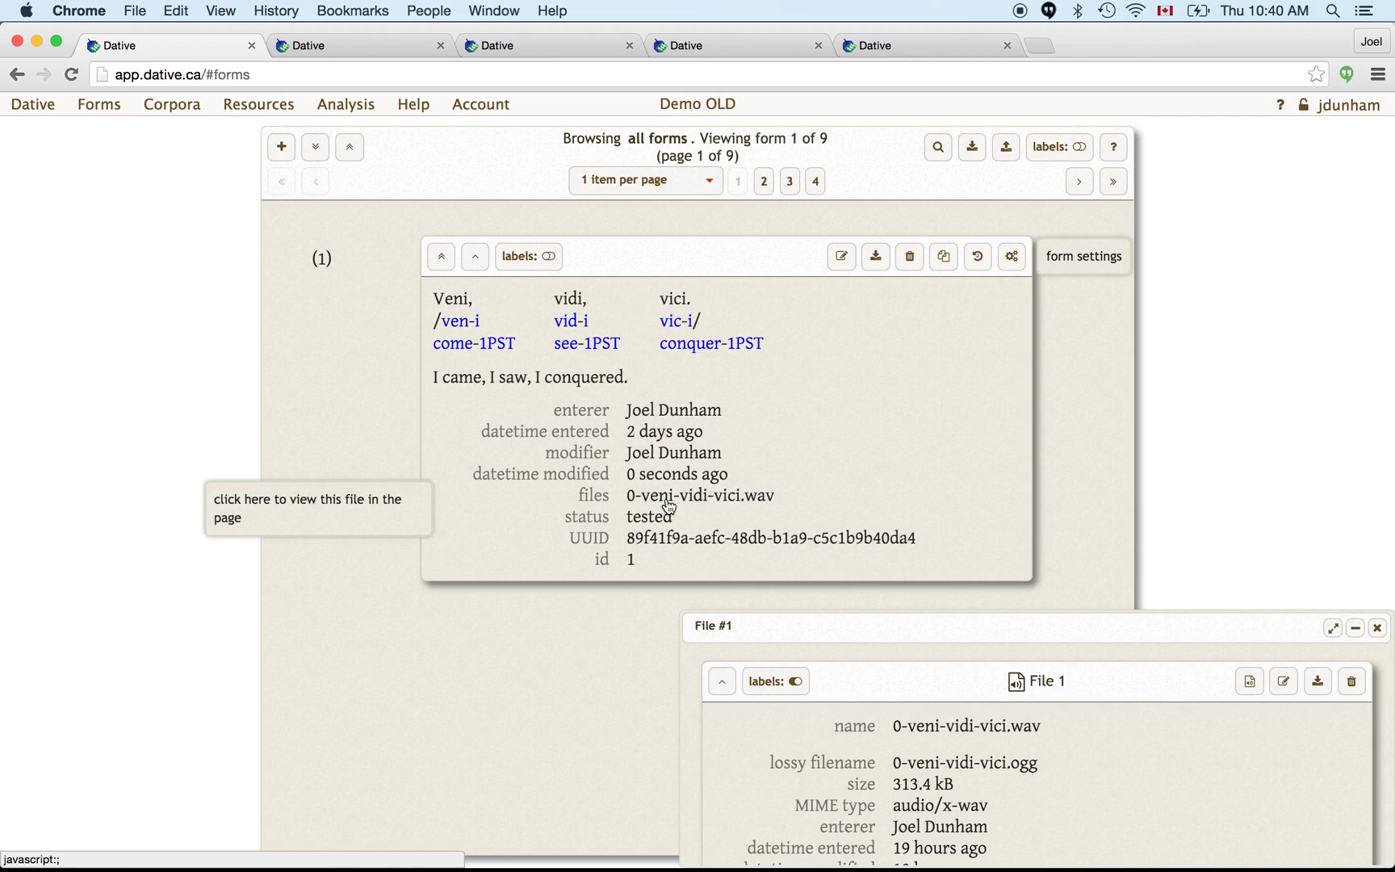
drag(875, 631, 861, 549)
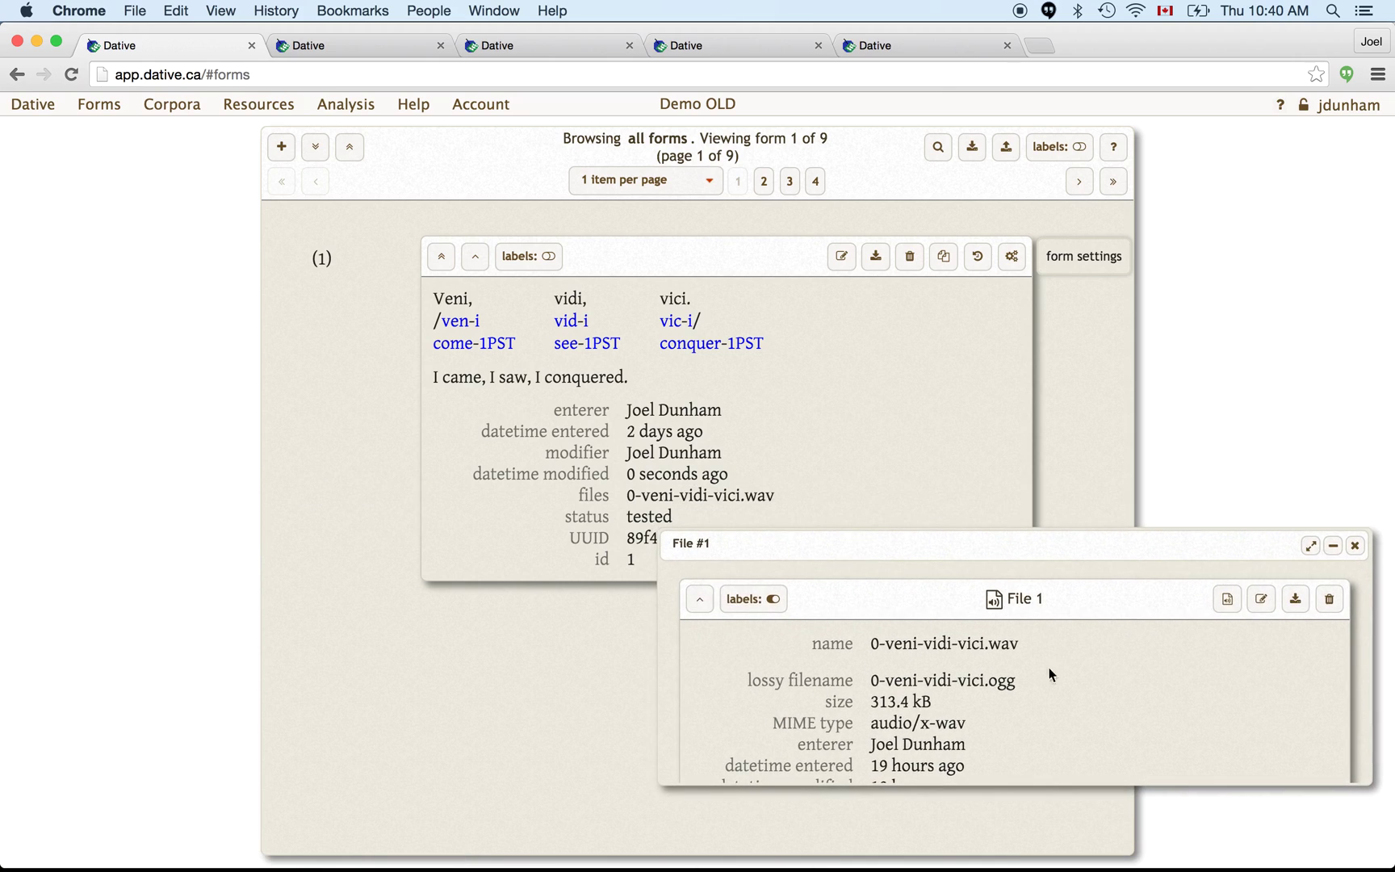
click(1225, 600)
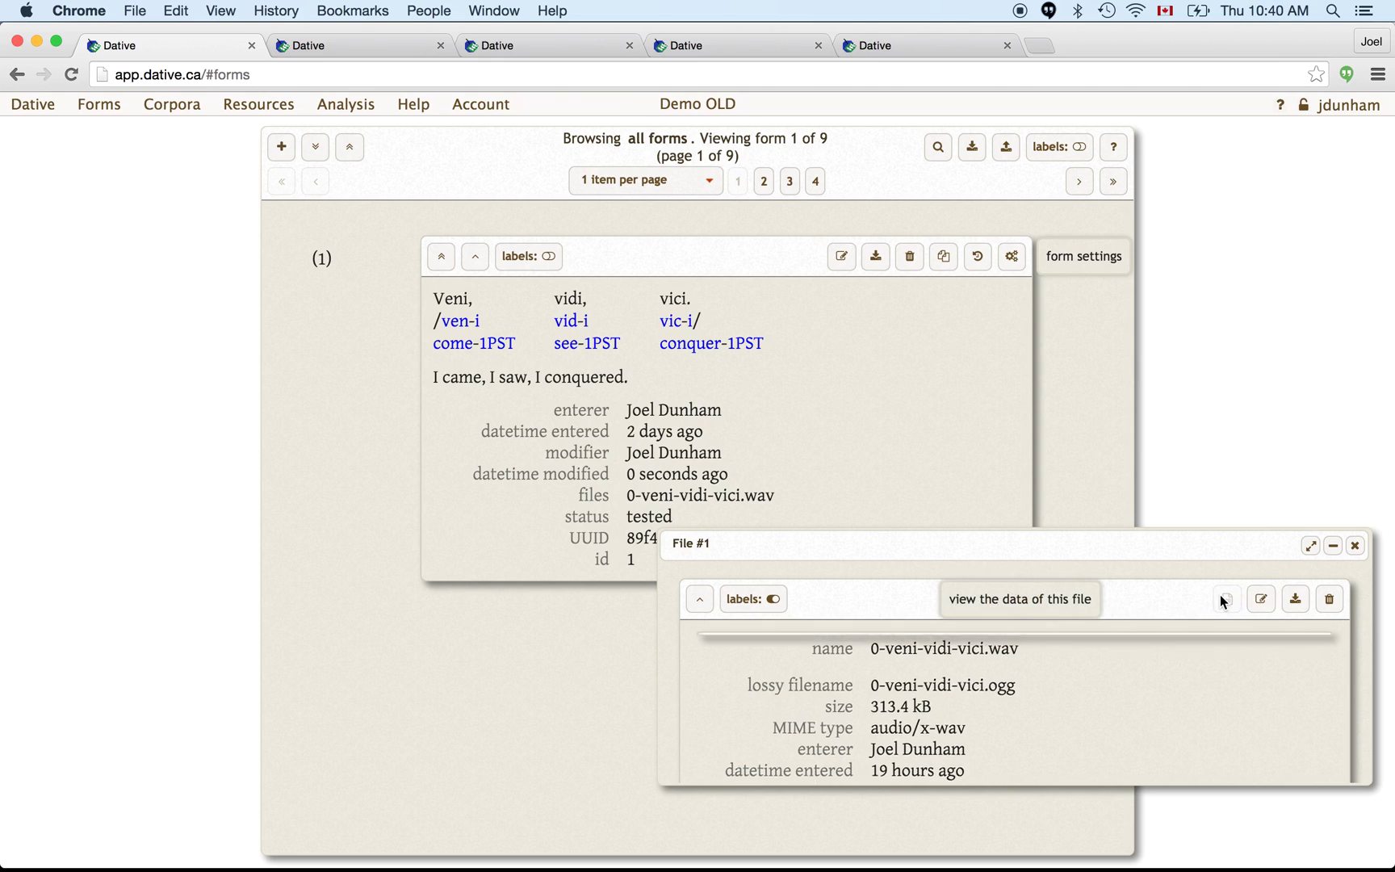
click(732, 713)
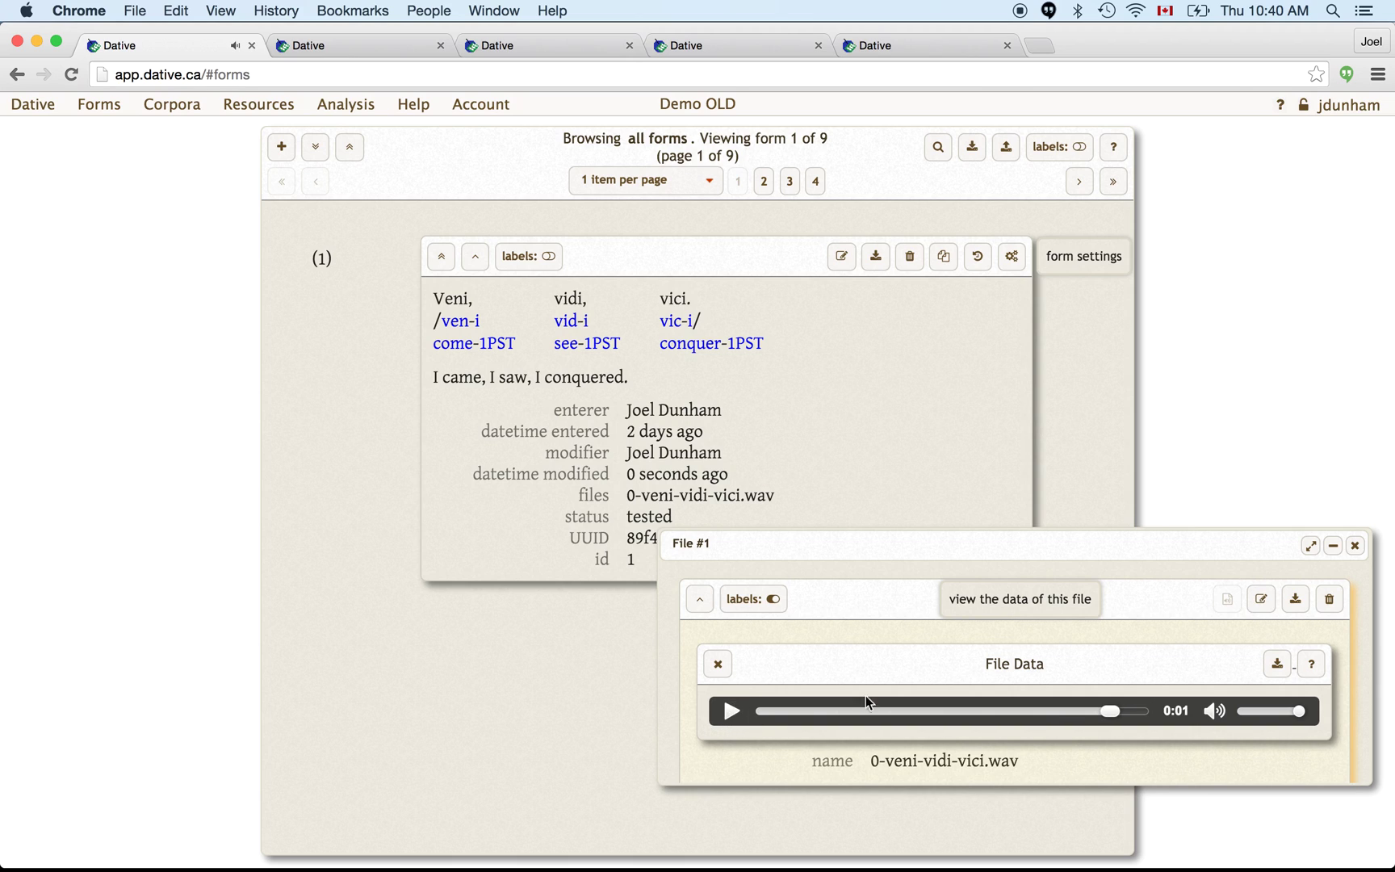
scroll(1283, 695, down, 3)
scroll(1282, 695, up, 5)
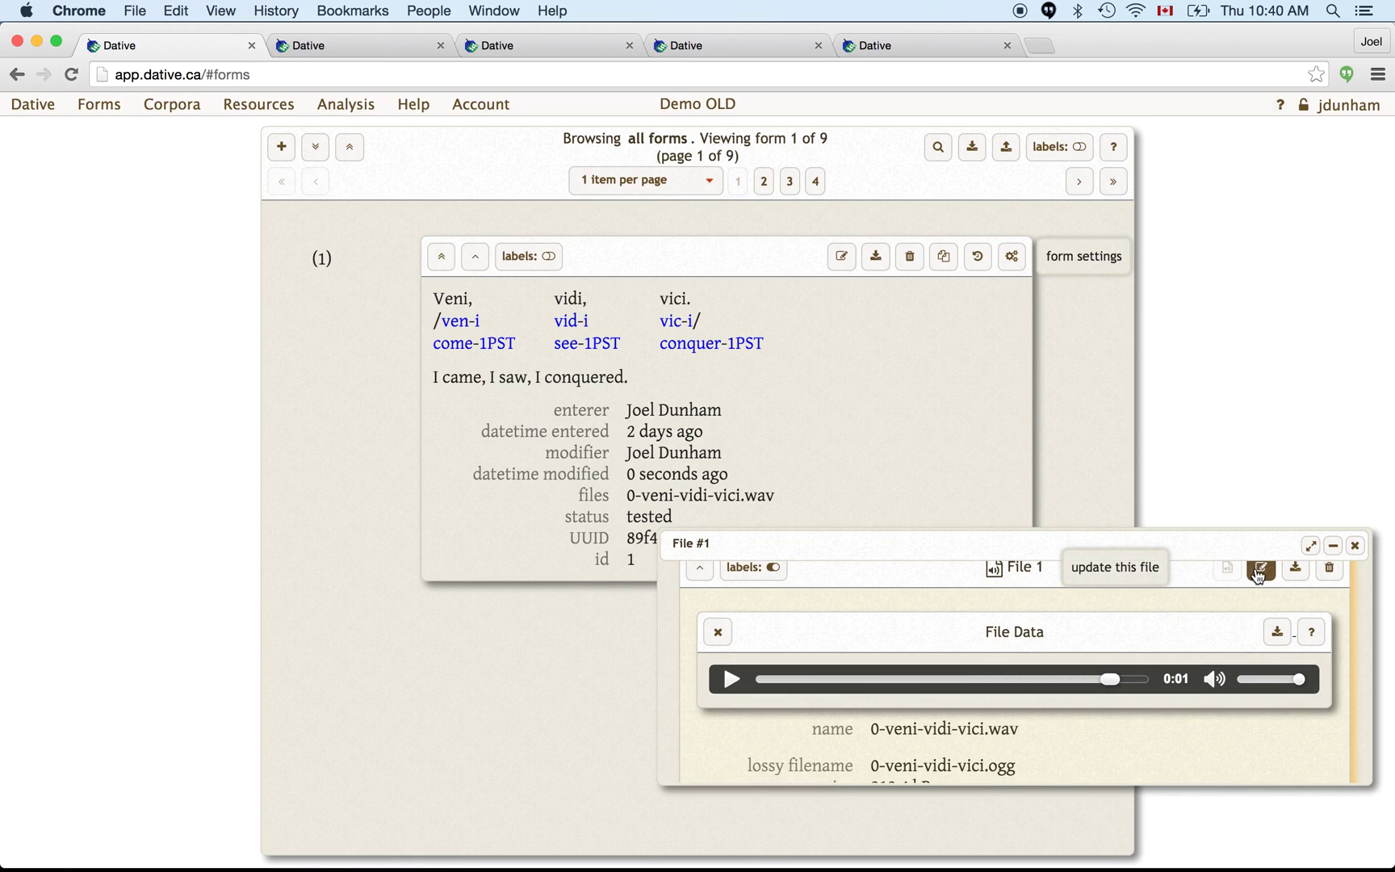
click(1334, 547)
click(1379, 842)
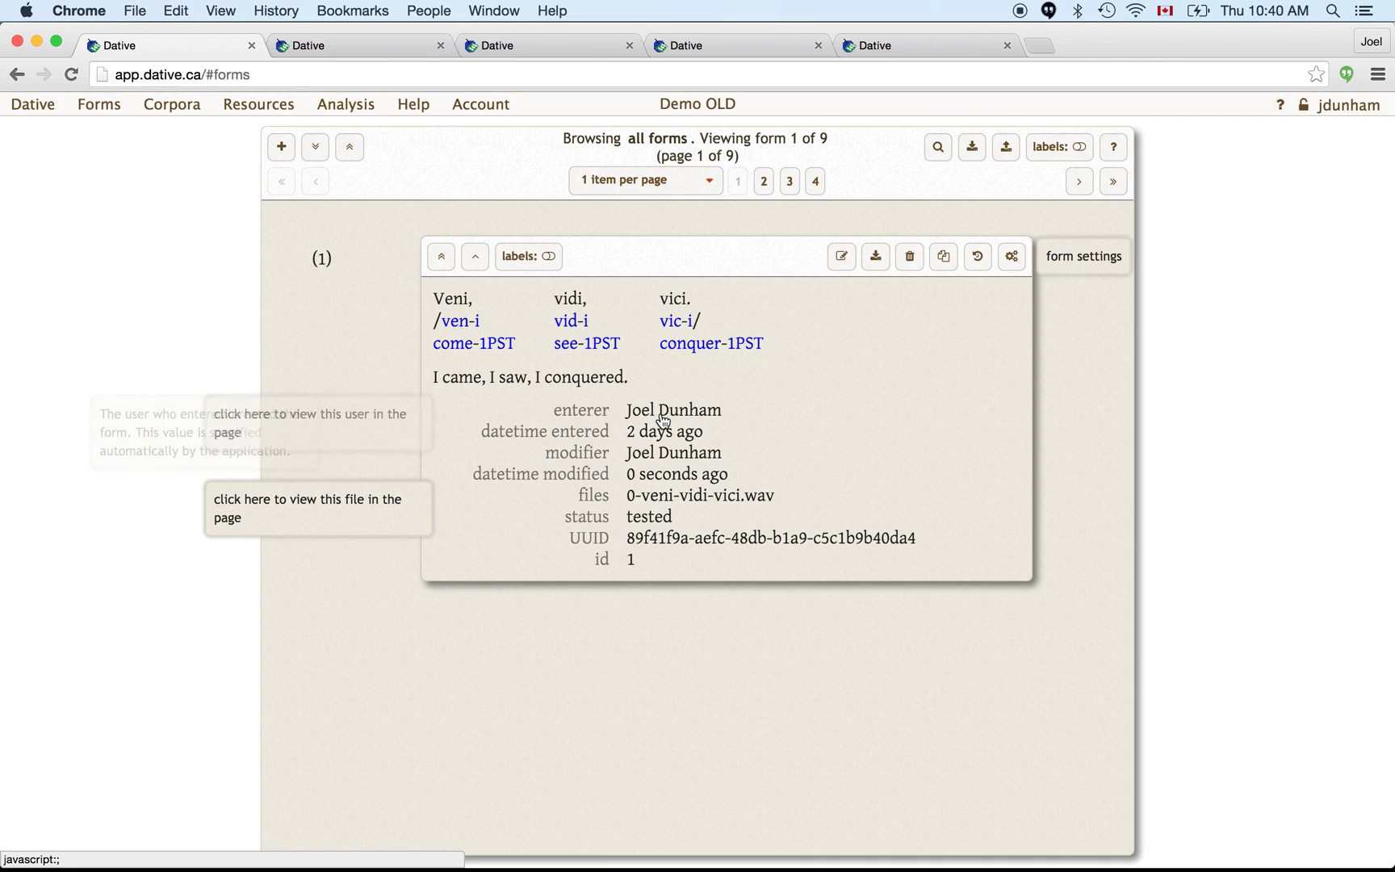
View the user record of the form's enterer within the page and close it after reading.
click(658, 417)
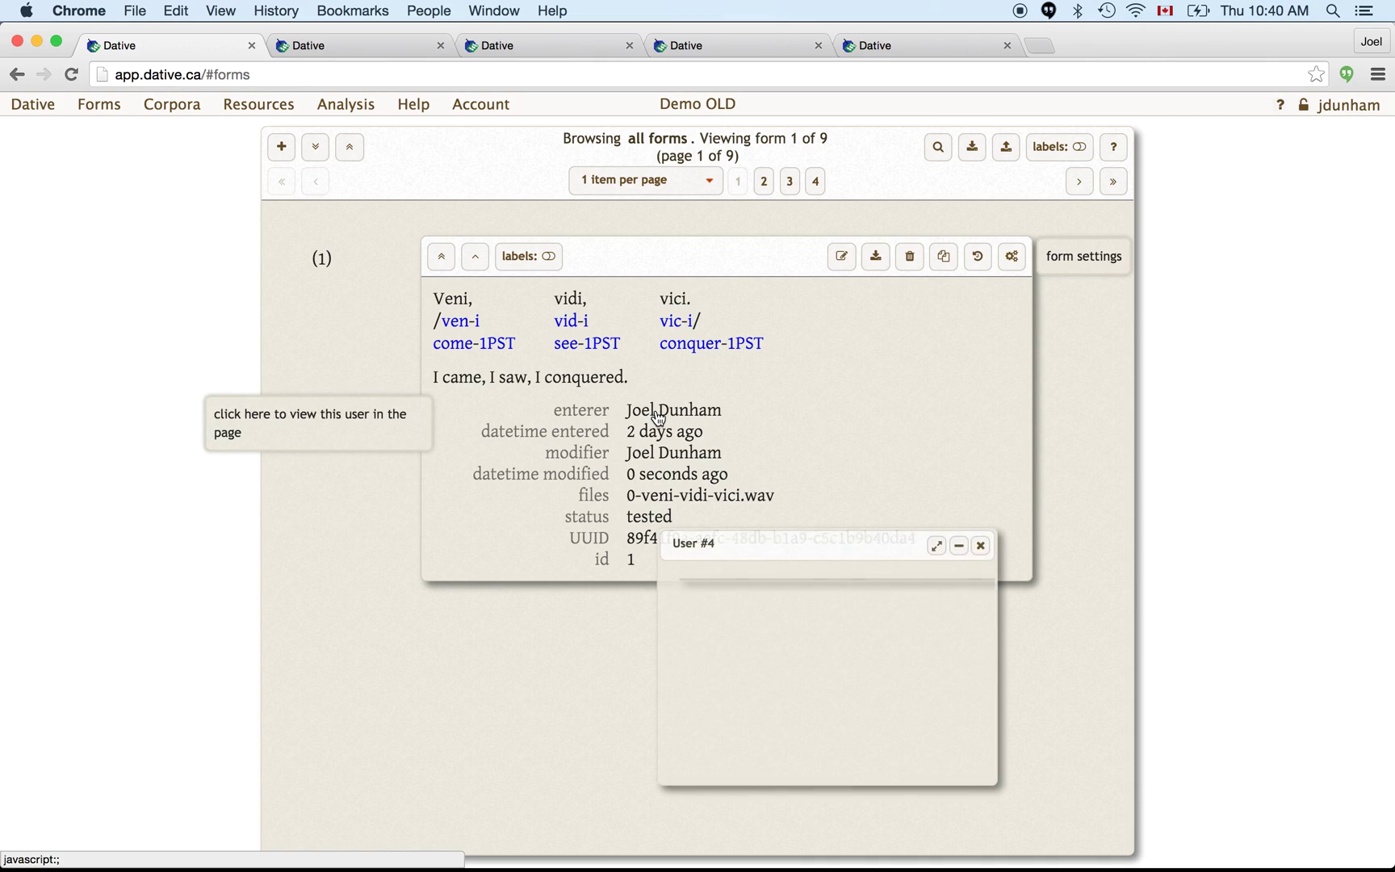
scroll(1128, 683, down, 2)
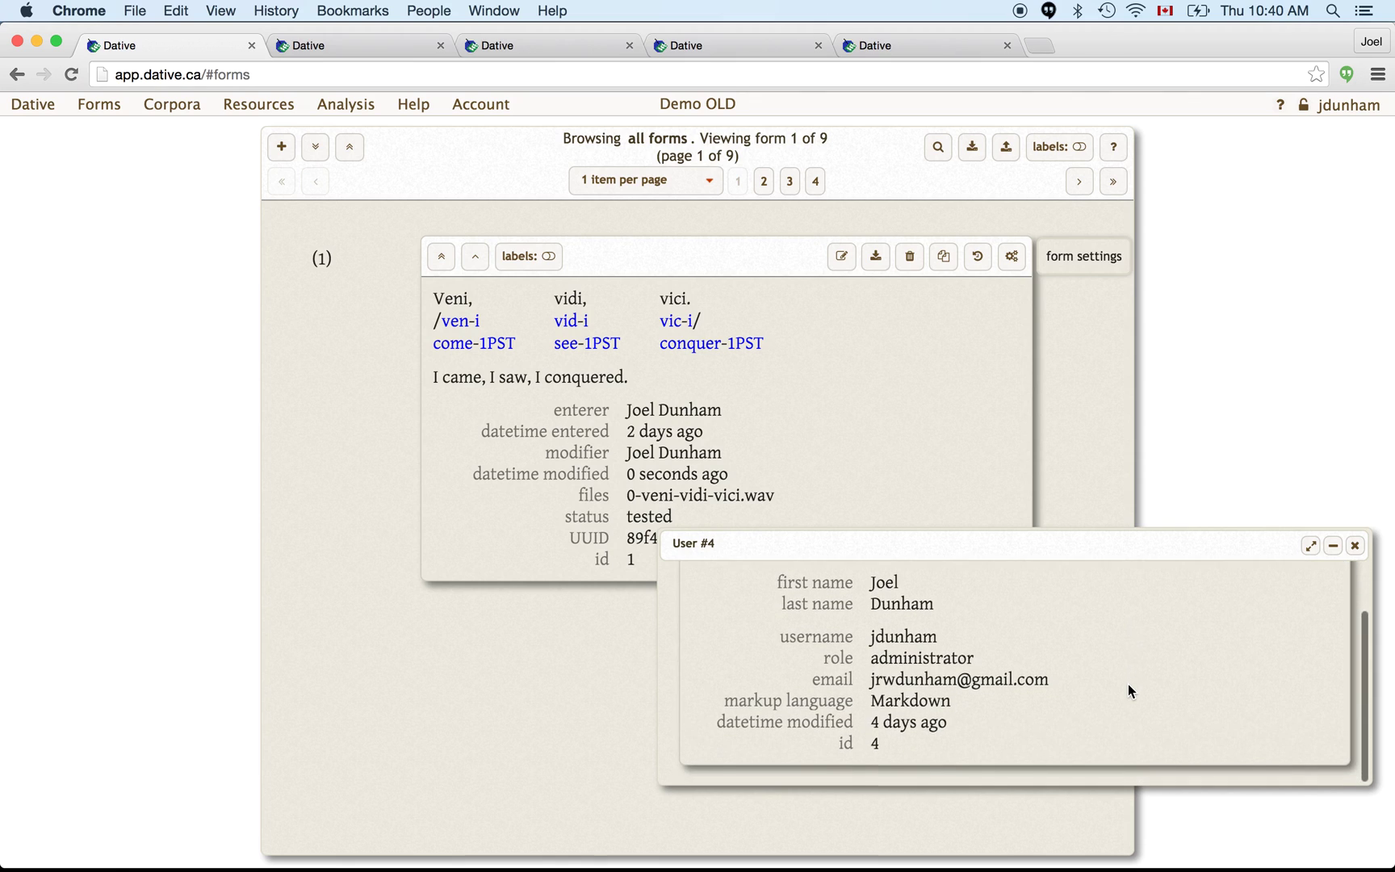
scroll(1129, 683, up, 1)
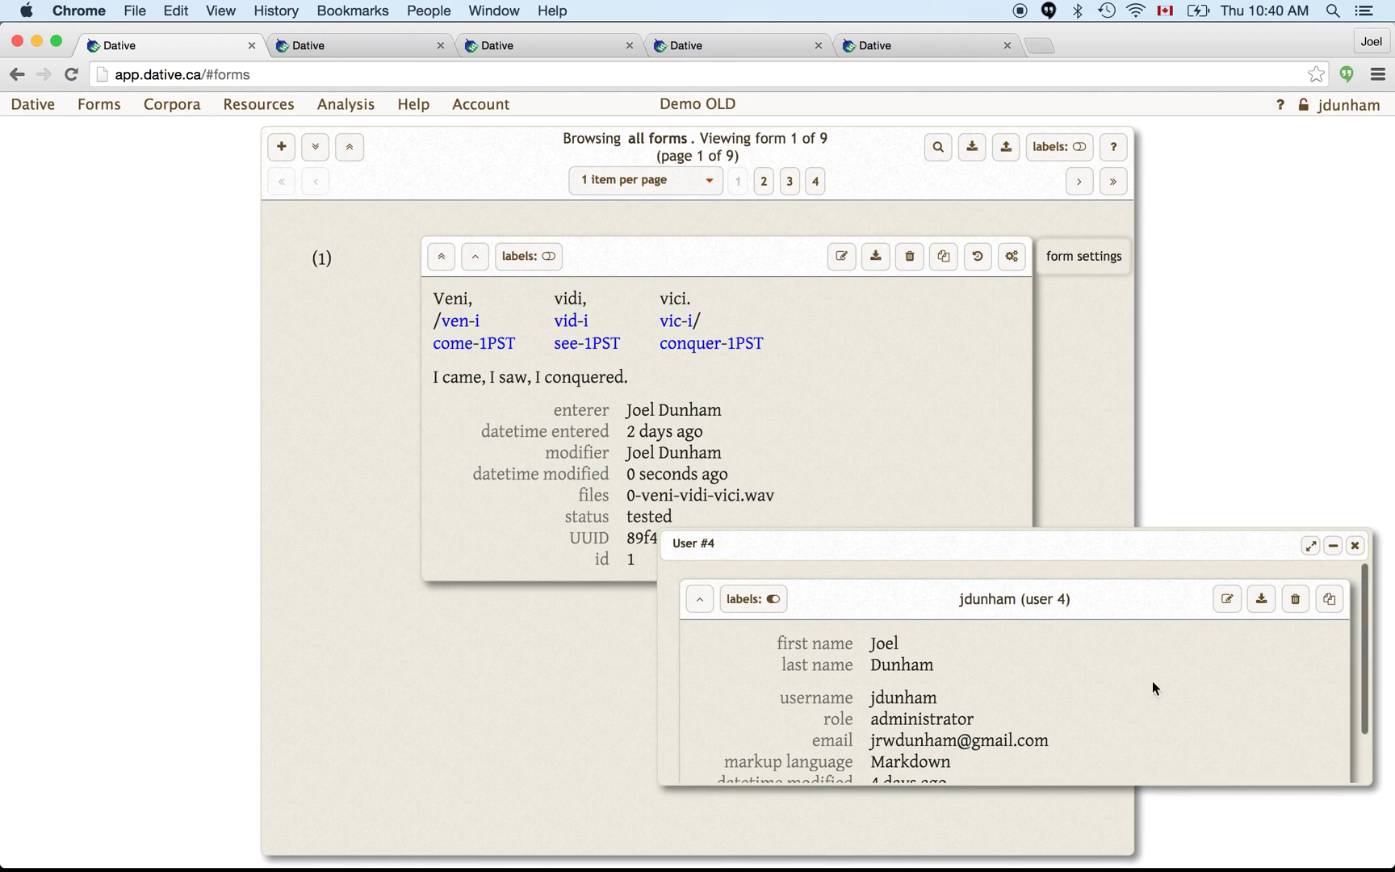
click(1356, 546)
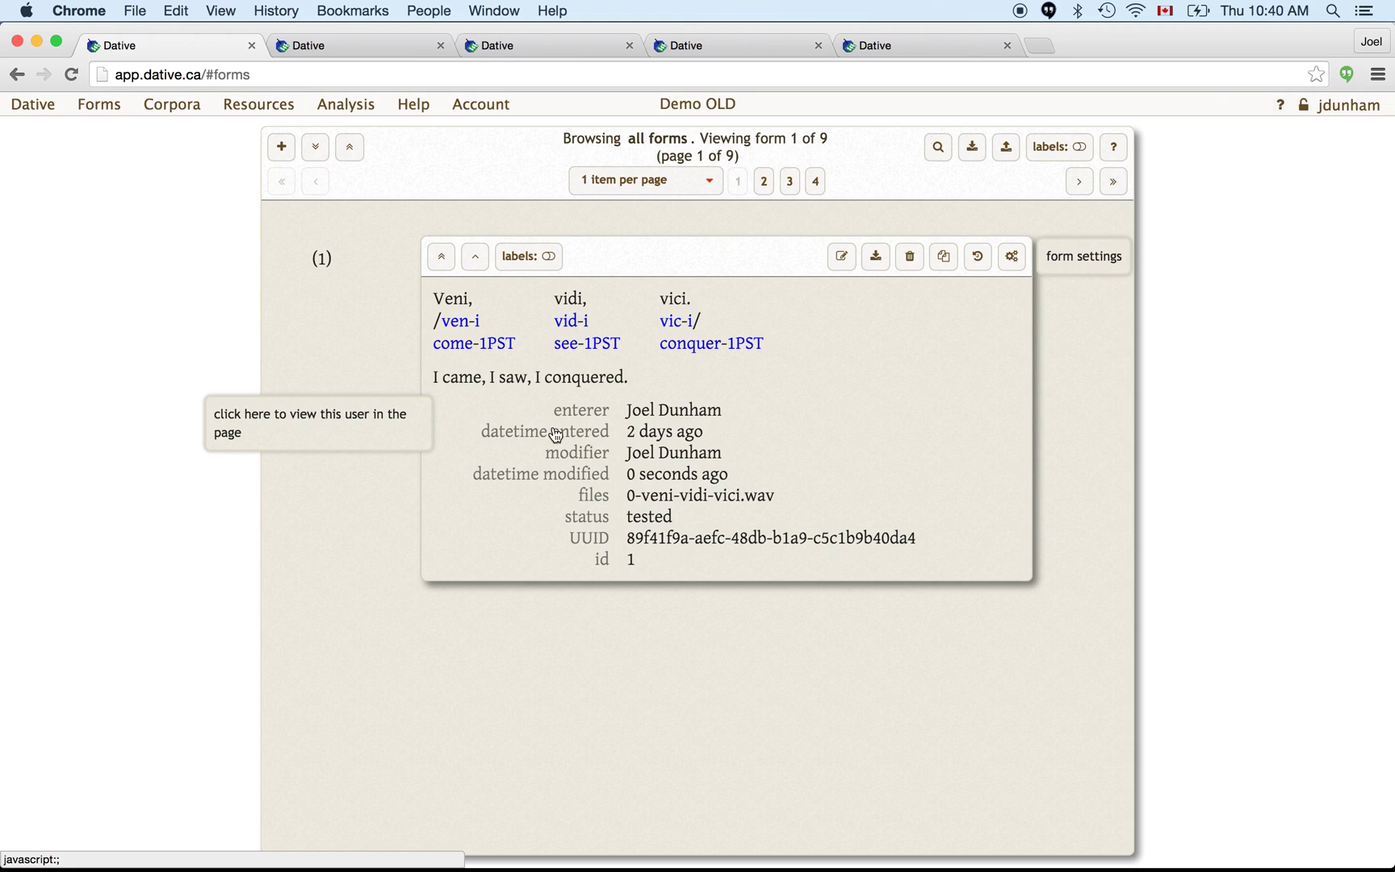
Switch to the collections listing and read through the Caesar's Memoir collection with its embedded forms.
click(555, 44)
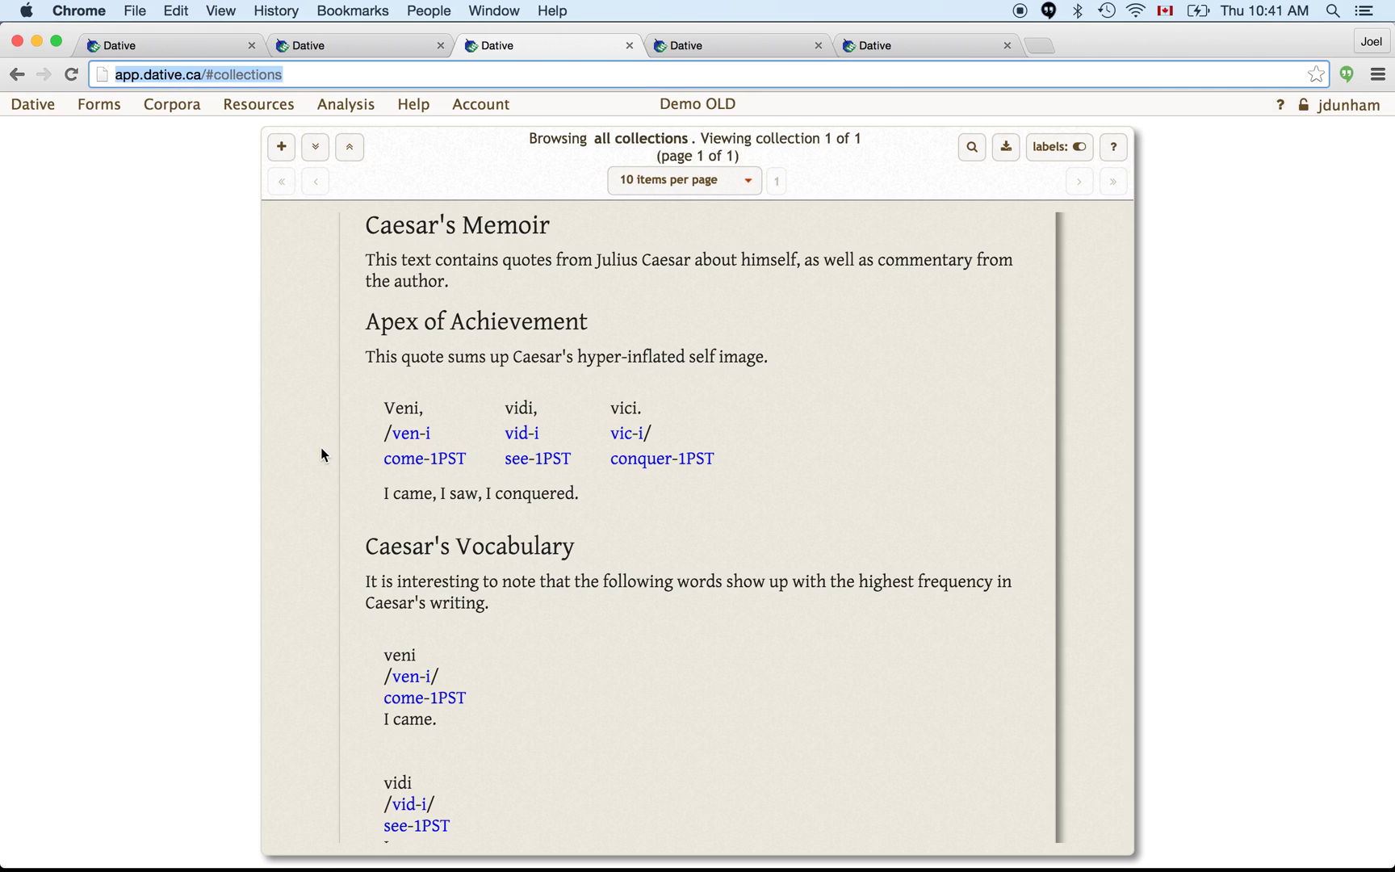
scroll(500, 706, down, 4)
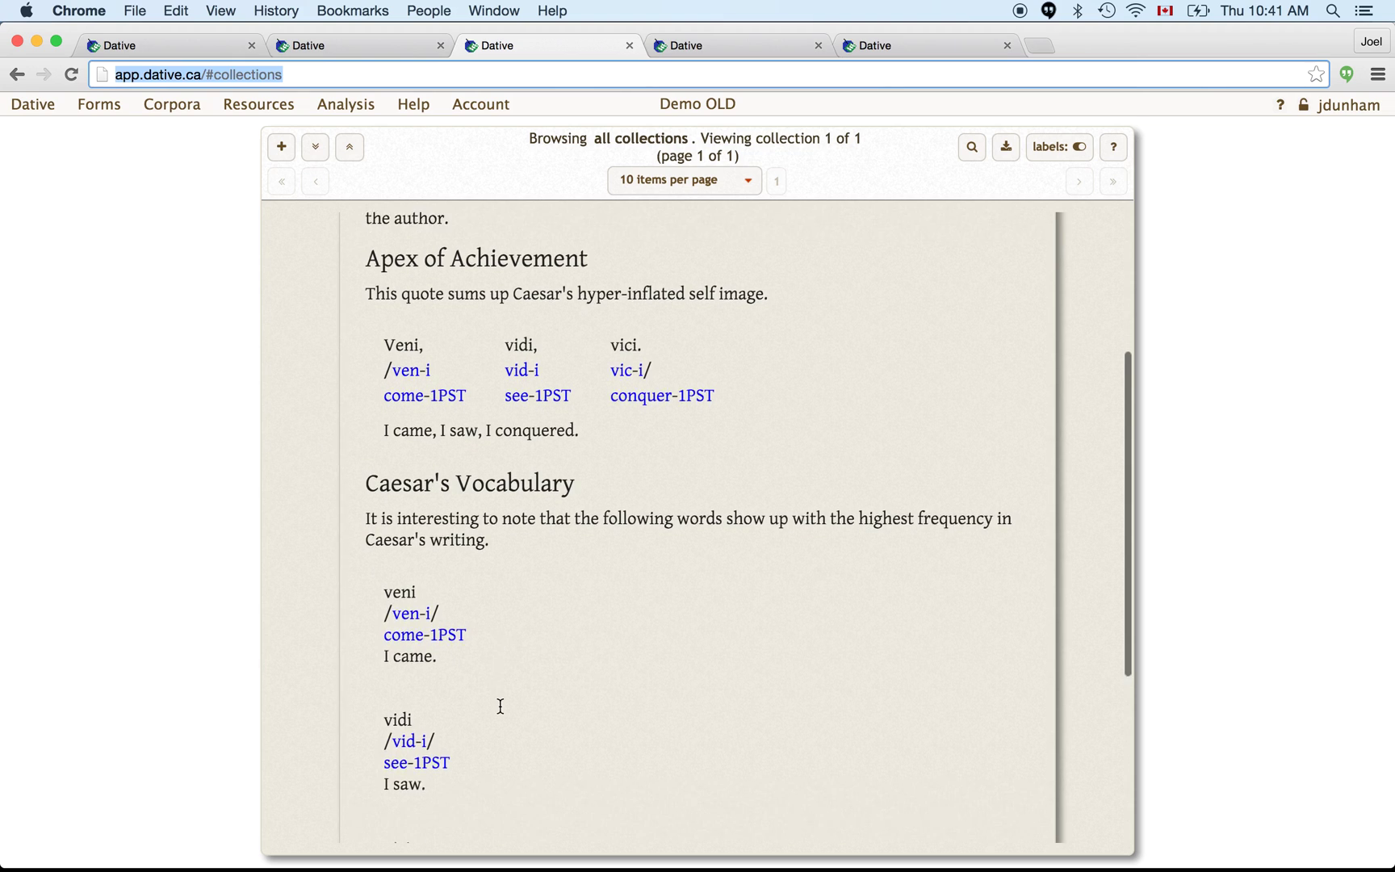
scroll(501, 711, up, 3)
click(499, 705)
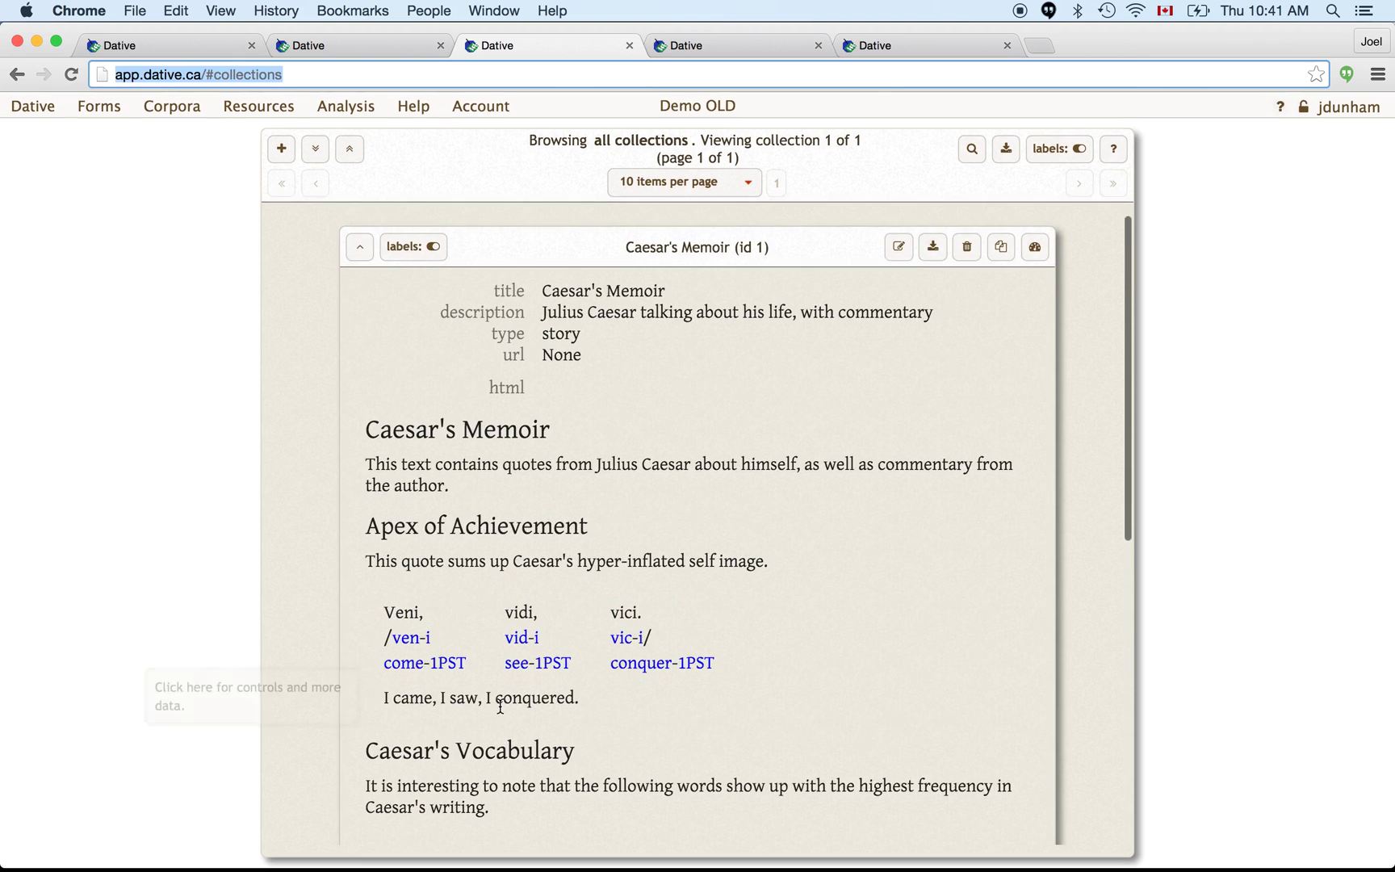
Open Caesar's Memoir for updating to examine its Markdown contents and form references, and close the update form without saving.
click(898, 245)
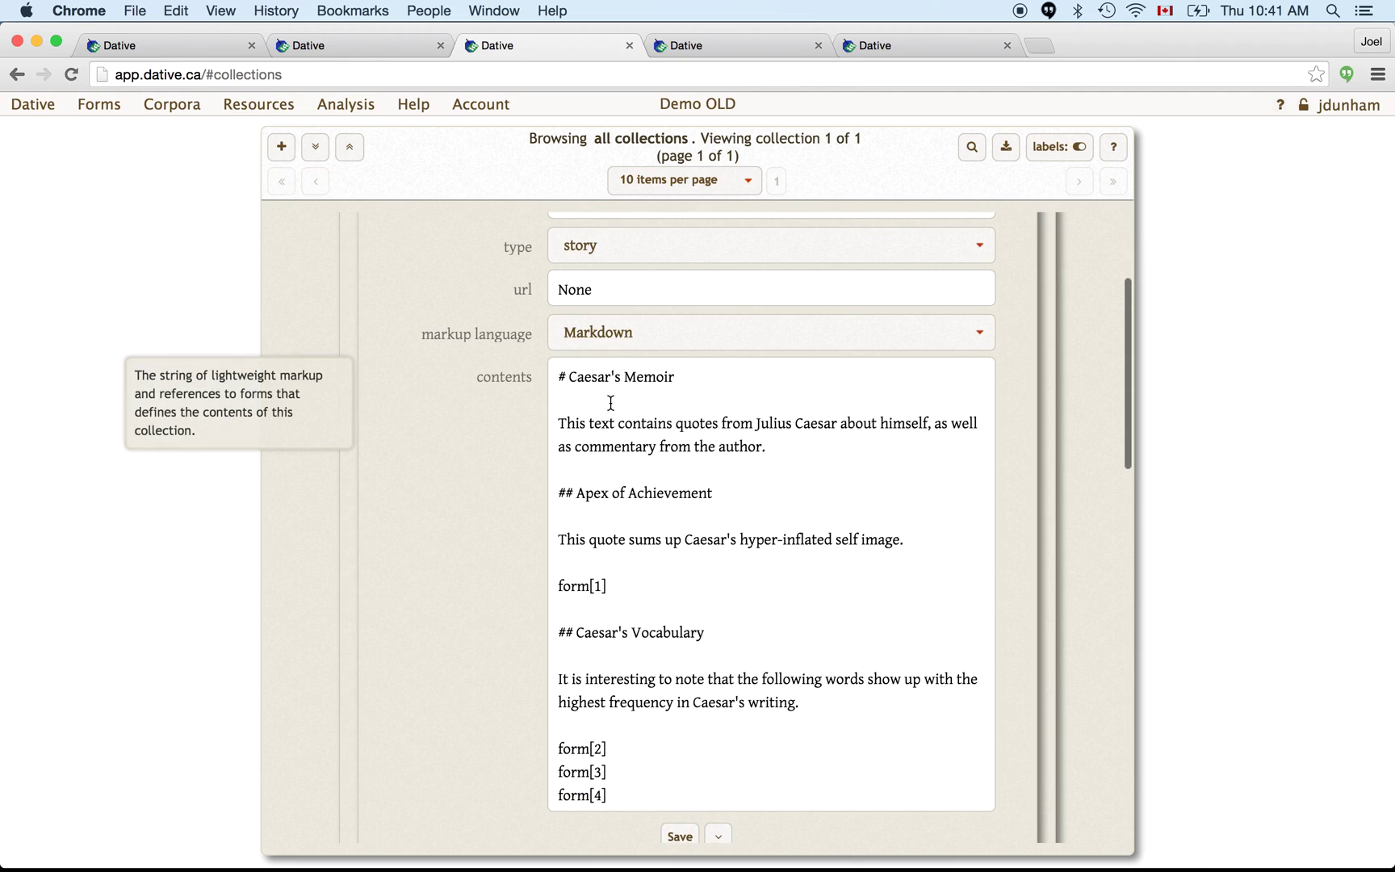
scroll(609, 407, down, 2)
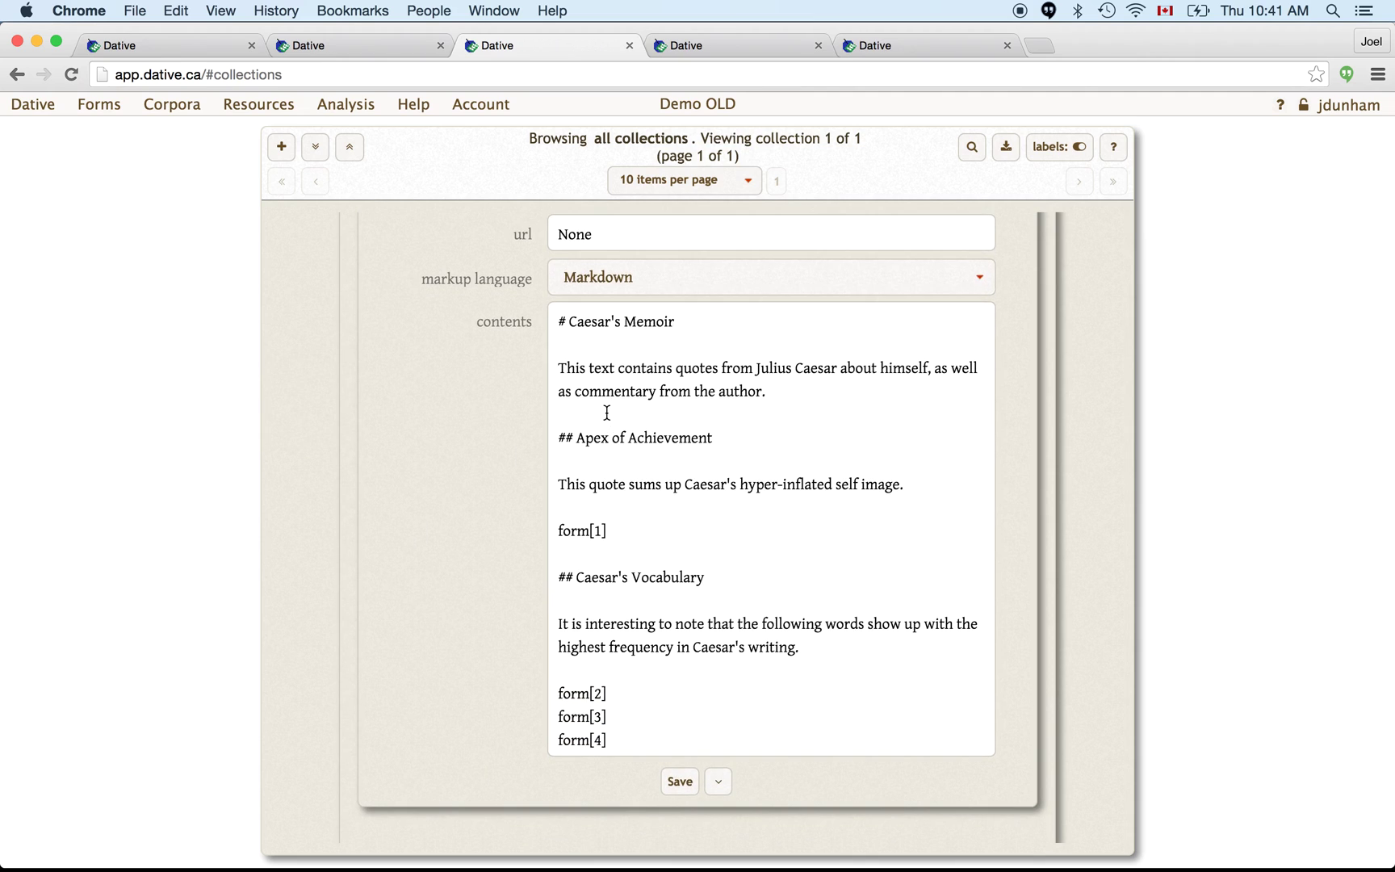
scroll(609, 406, down, 1)
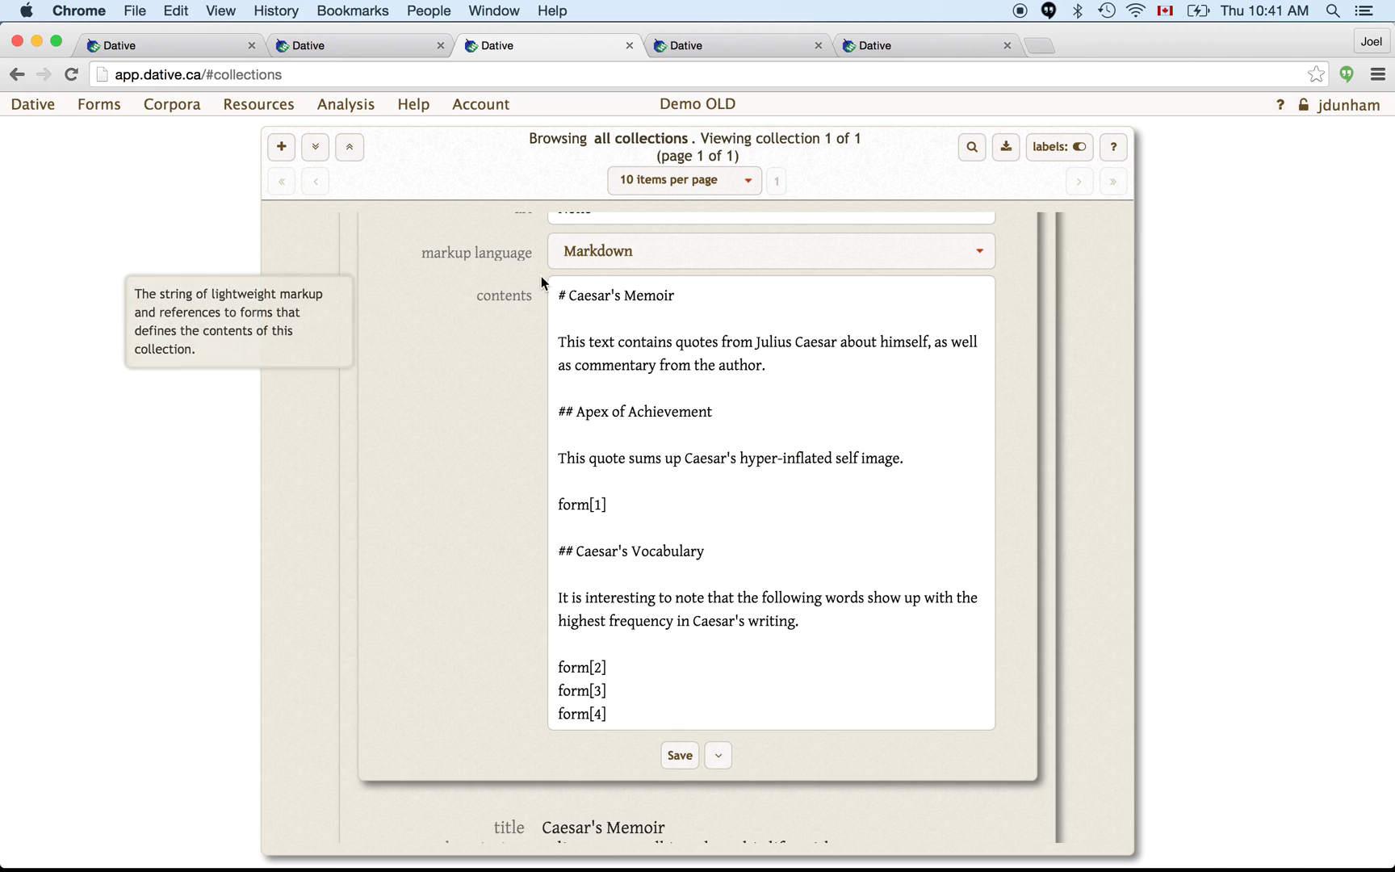
click(613, 513)
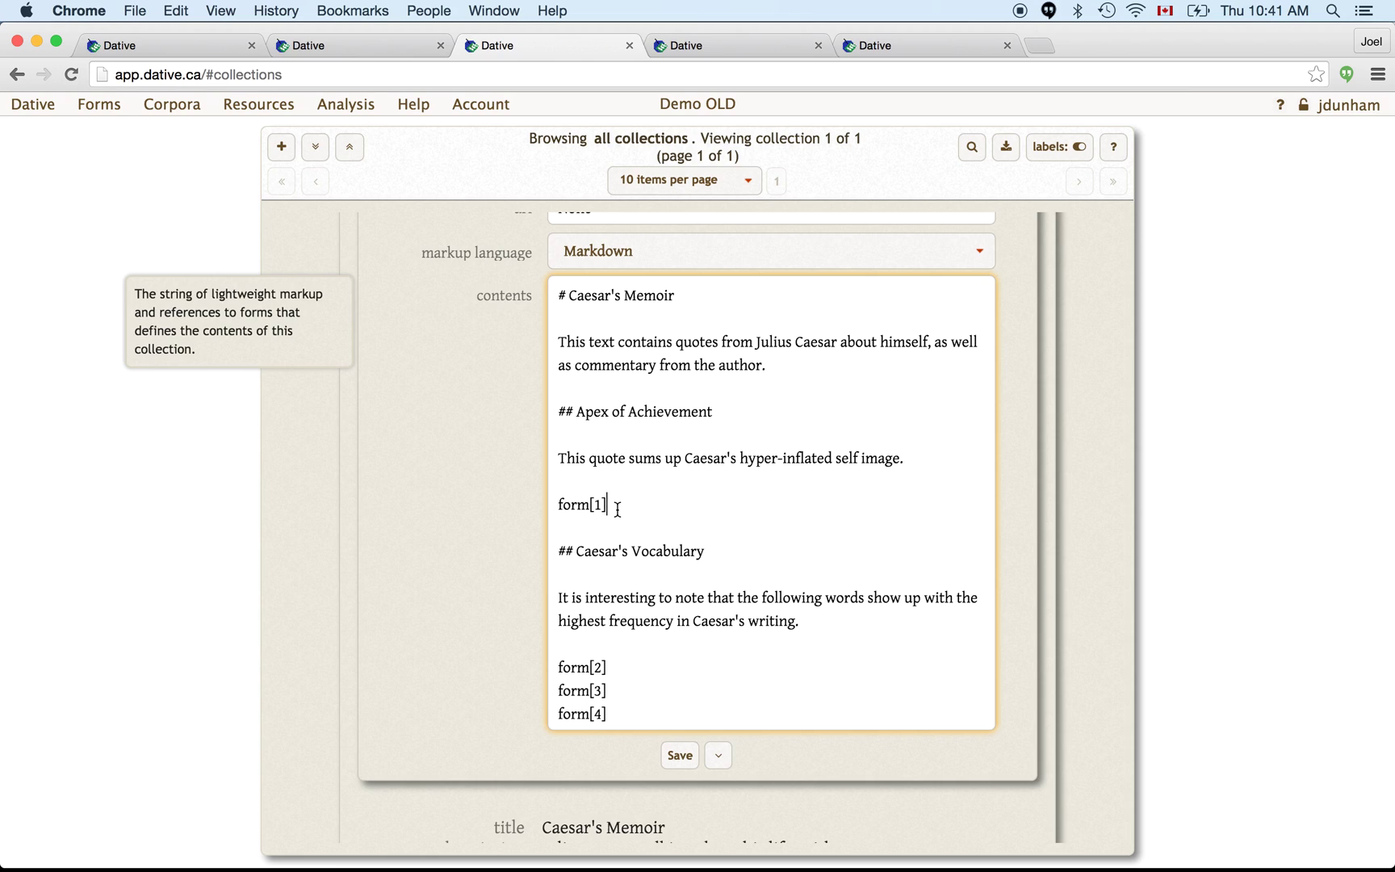
scroll(618, 508, down, 2)
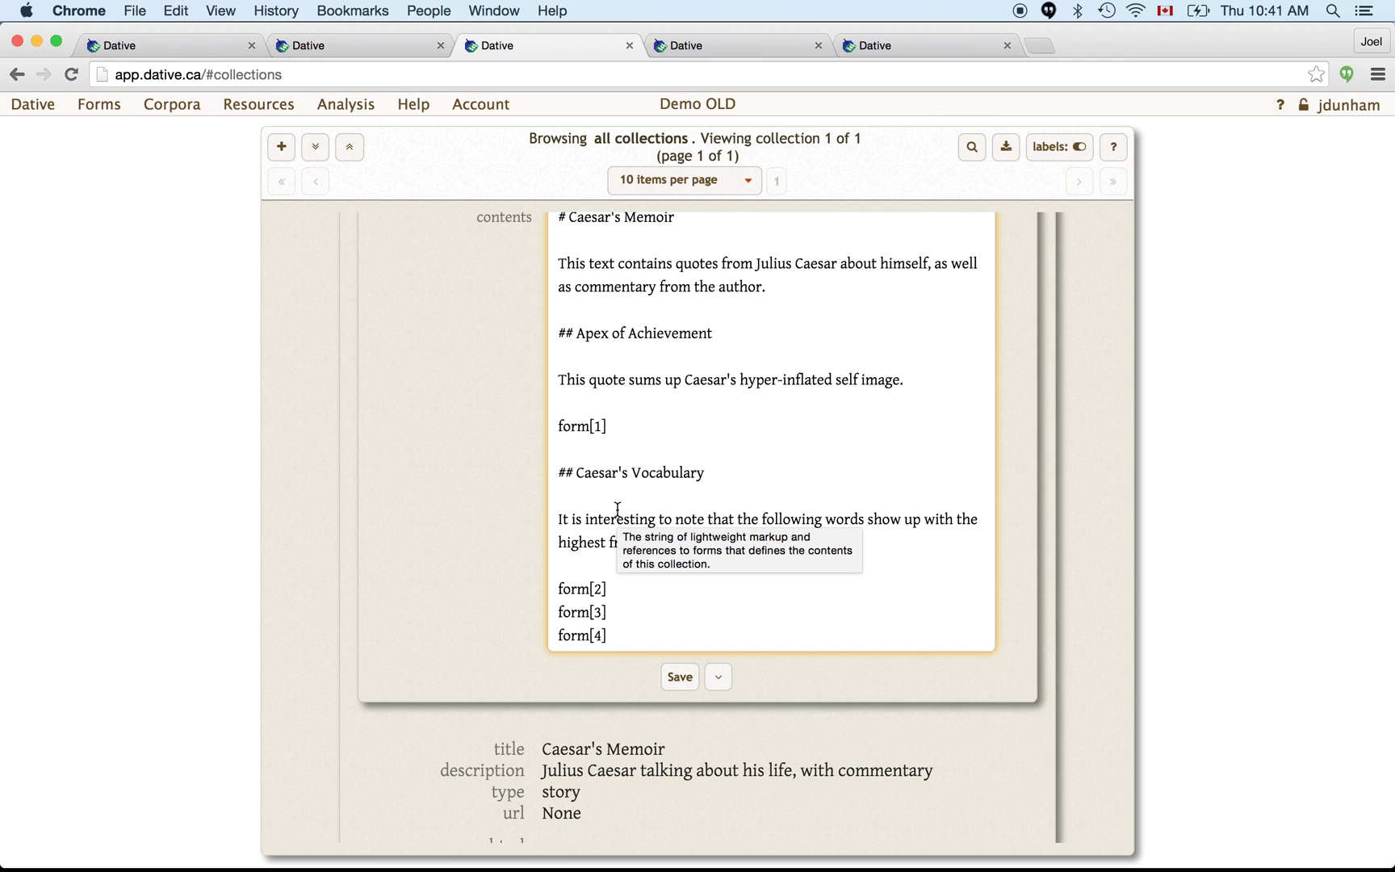
scroll(618, 509, down, 5)
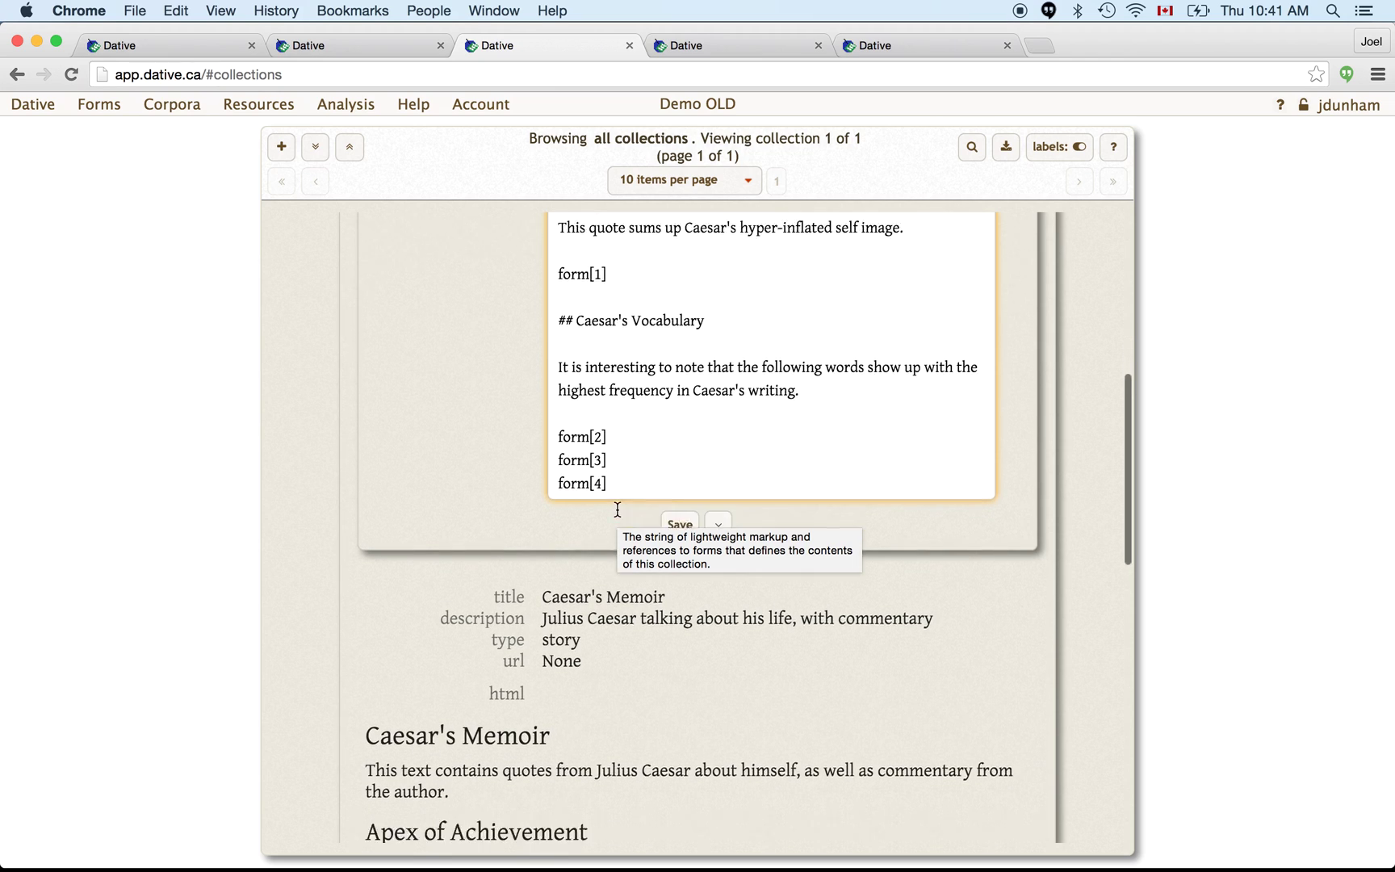
scroll(617, 508, down, 2)
scroll(509, 479, up, 12)
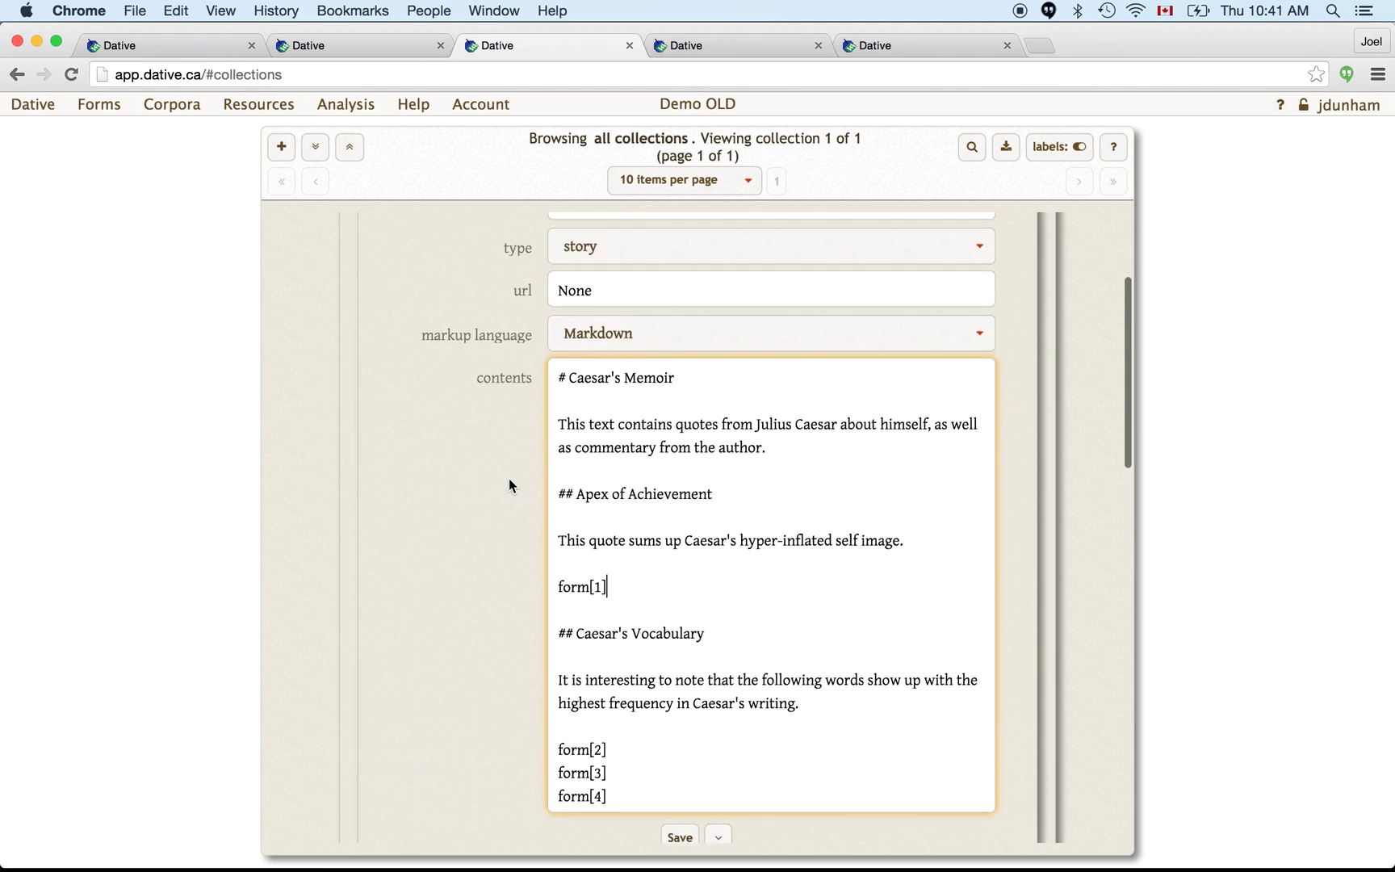
scroll(509, 479, up, 6)
click(383, 307)
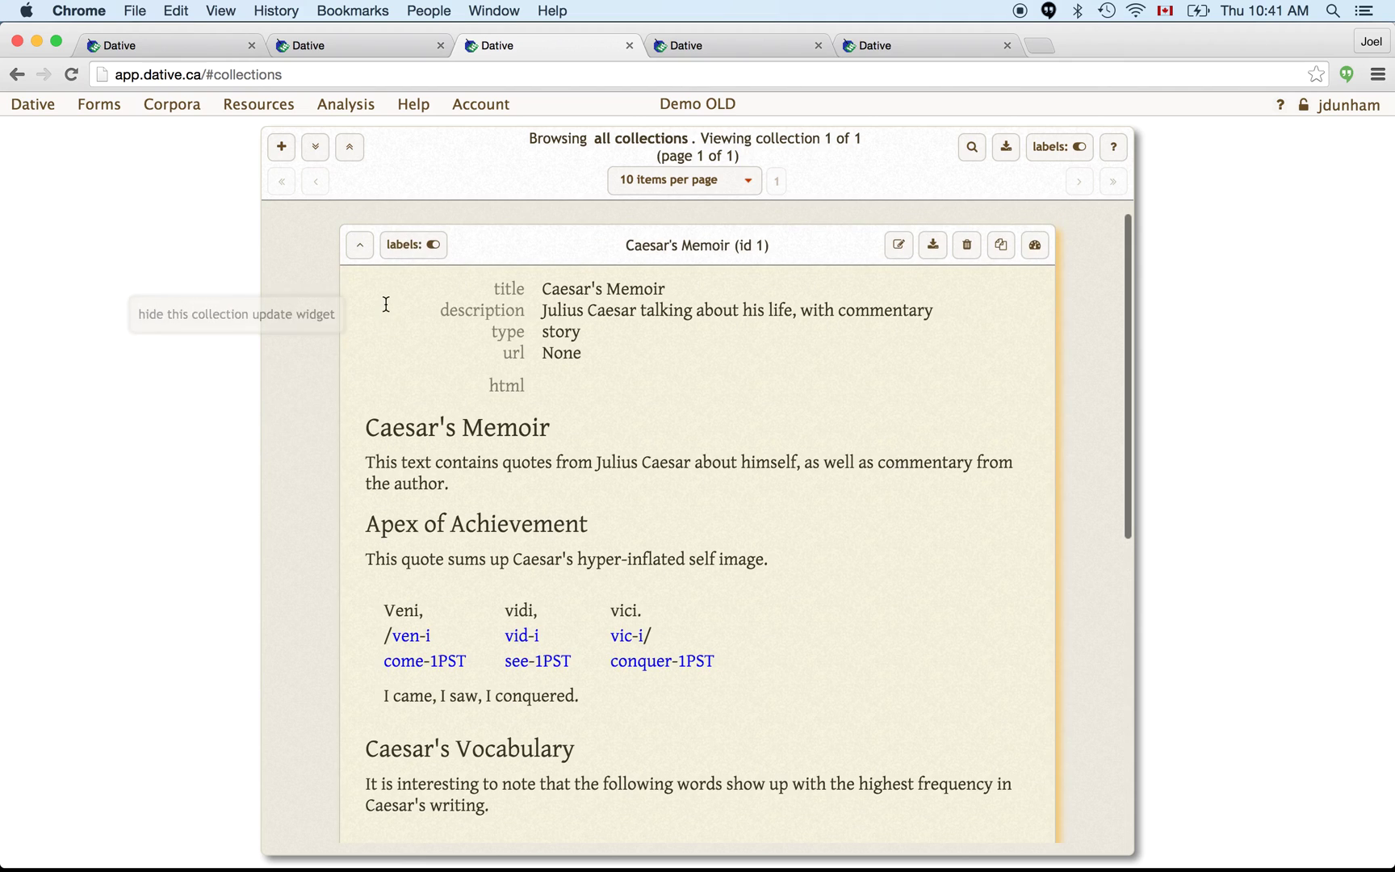
Display the referenced forms of Caesar's Memoir through its additional controls and examine the embedded examples, closing the controls when done.
click(1038, 247)
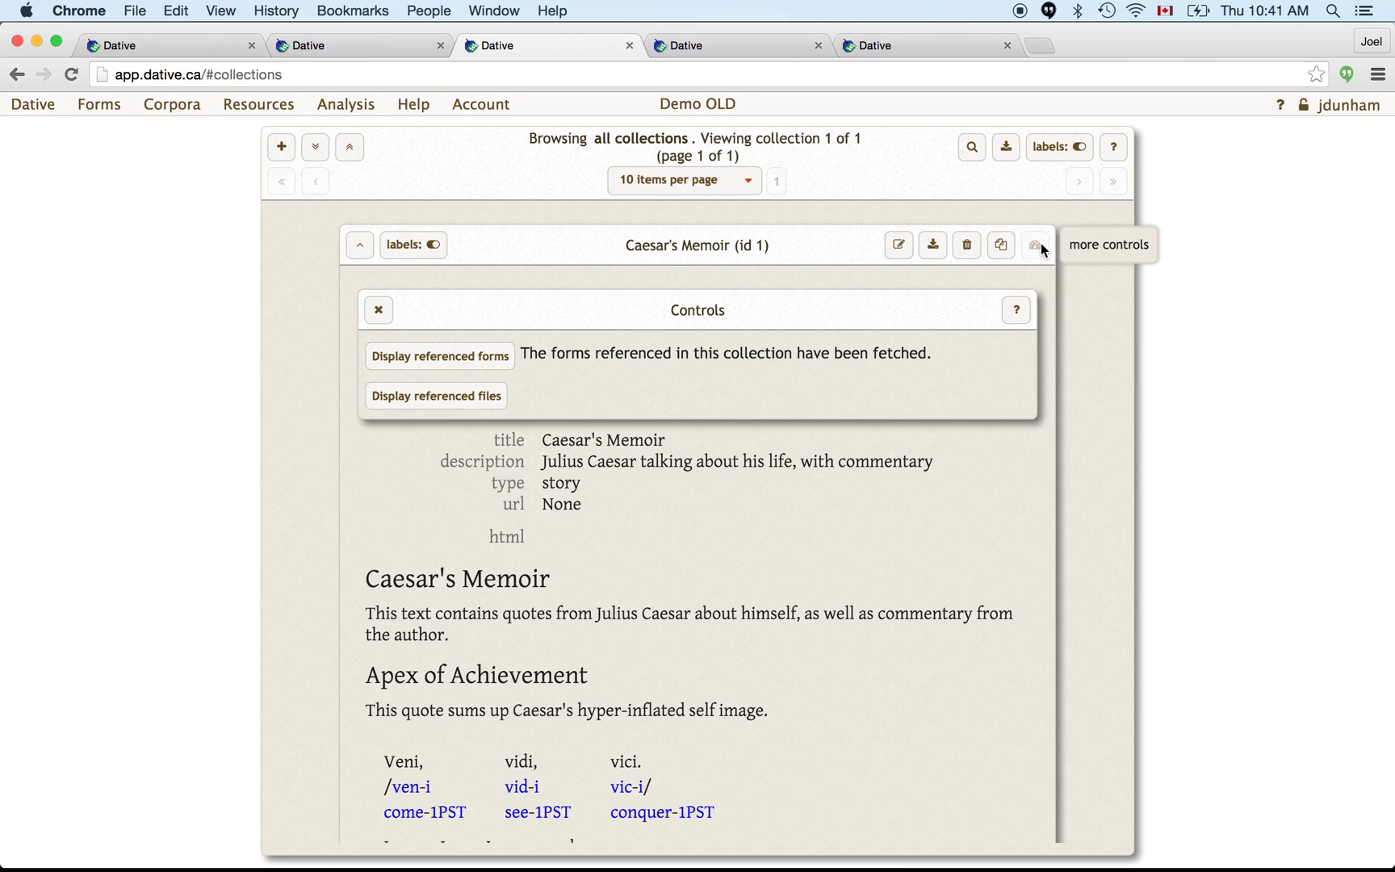
click(452, 365)
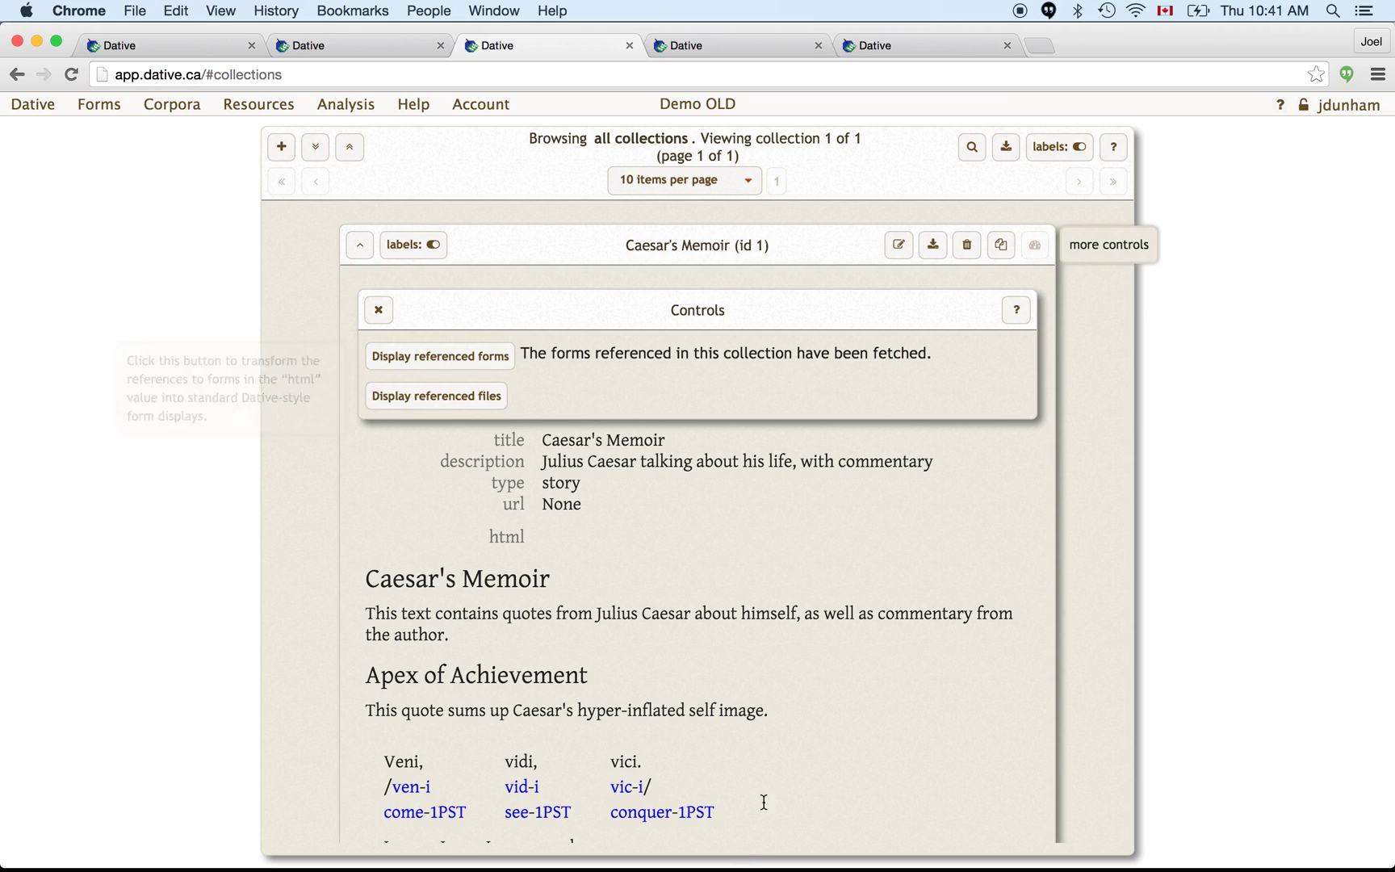
scroll(697, 781, down, 5)
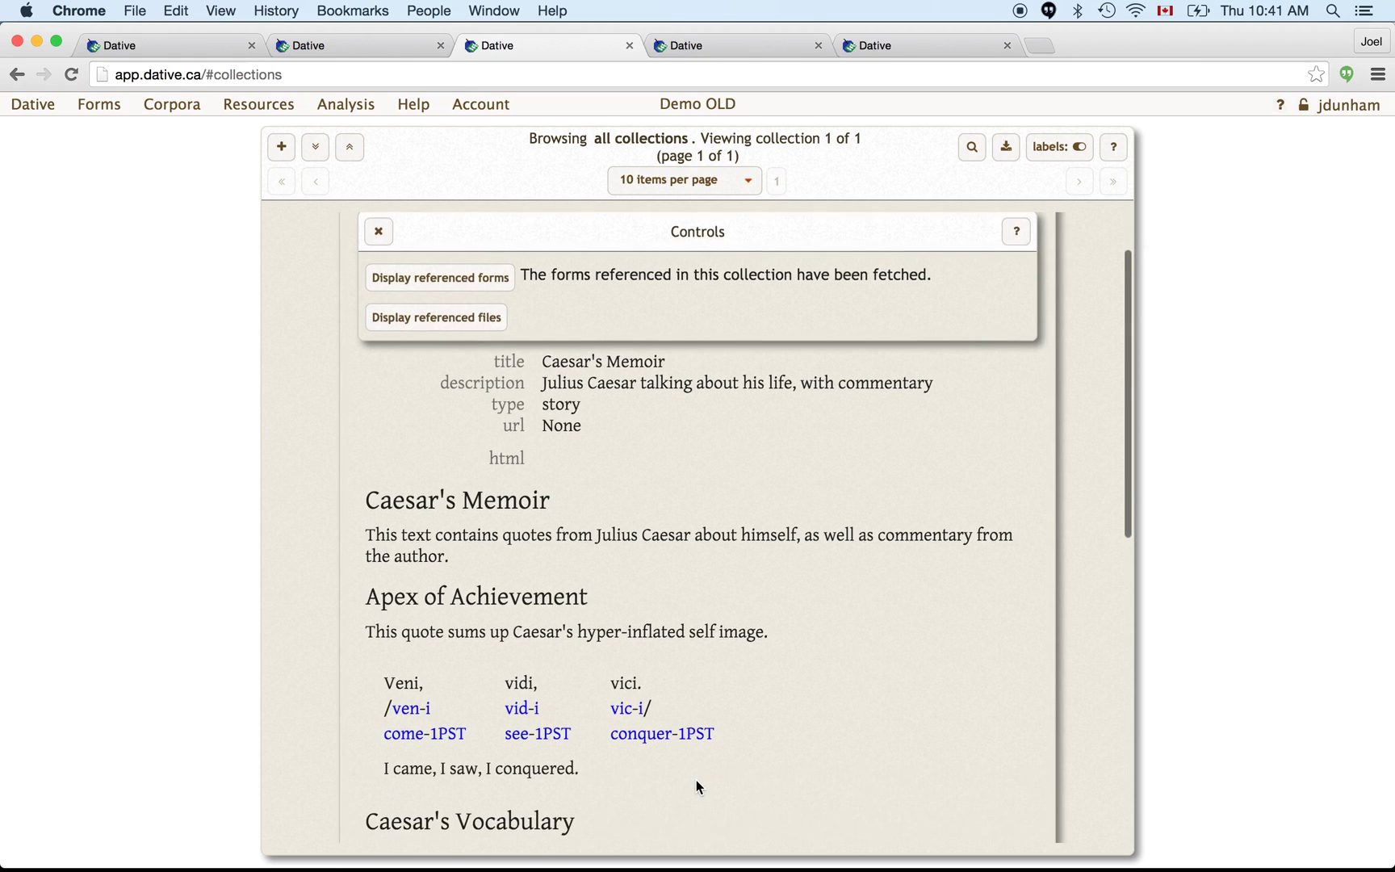
scroll(697, 781, down, 3)
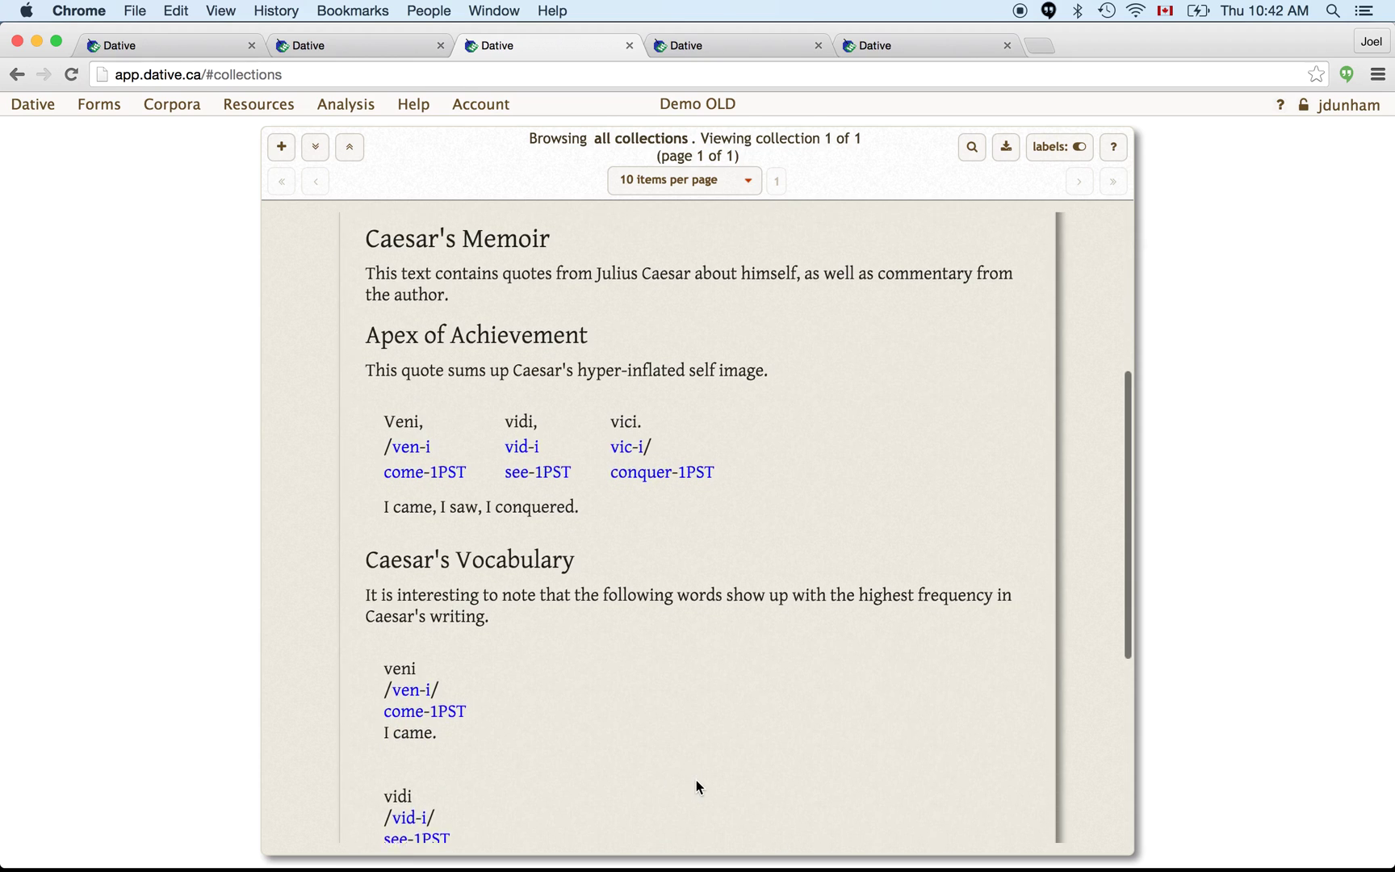
scroll(697, 781, up, 2)
scroll(697, 781, down, 2)
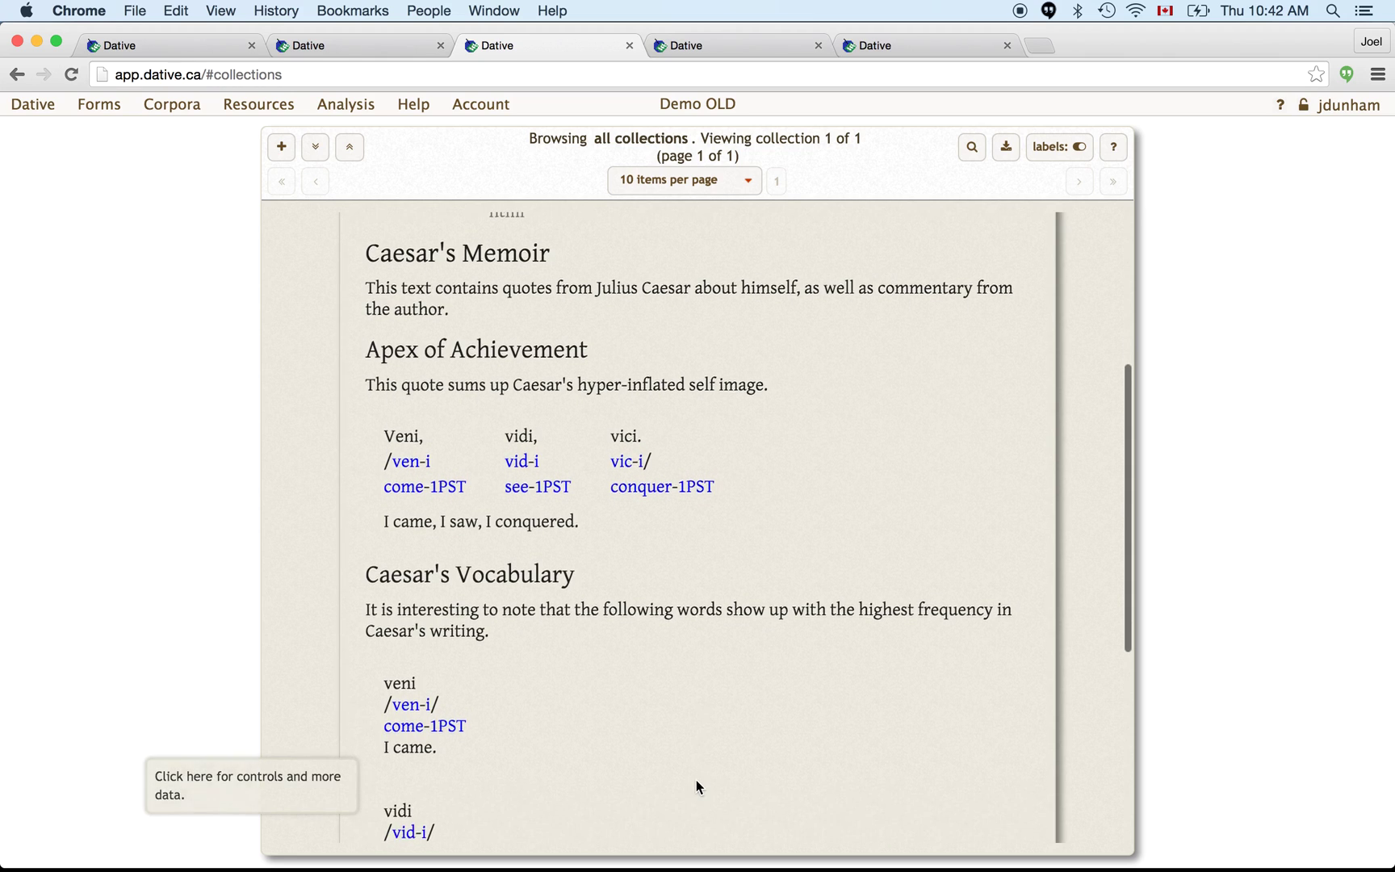
scroll(697, 781, up, 2)
scroll(697, 781, up, 2)
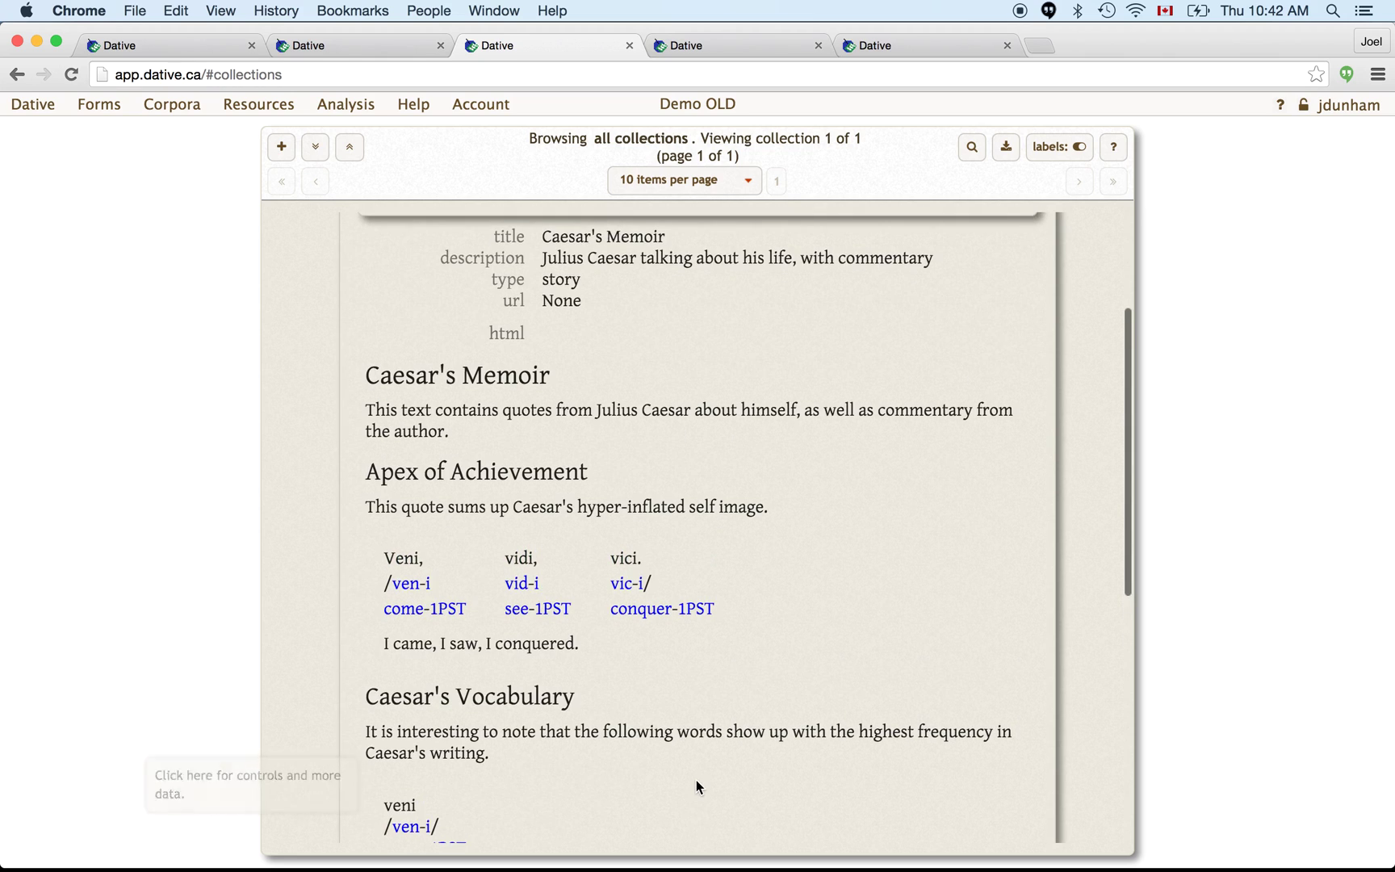
scroll(770, 441, up, 5)
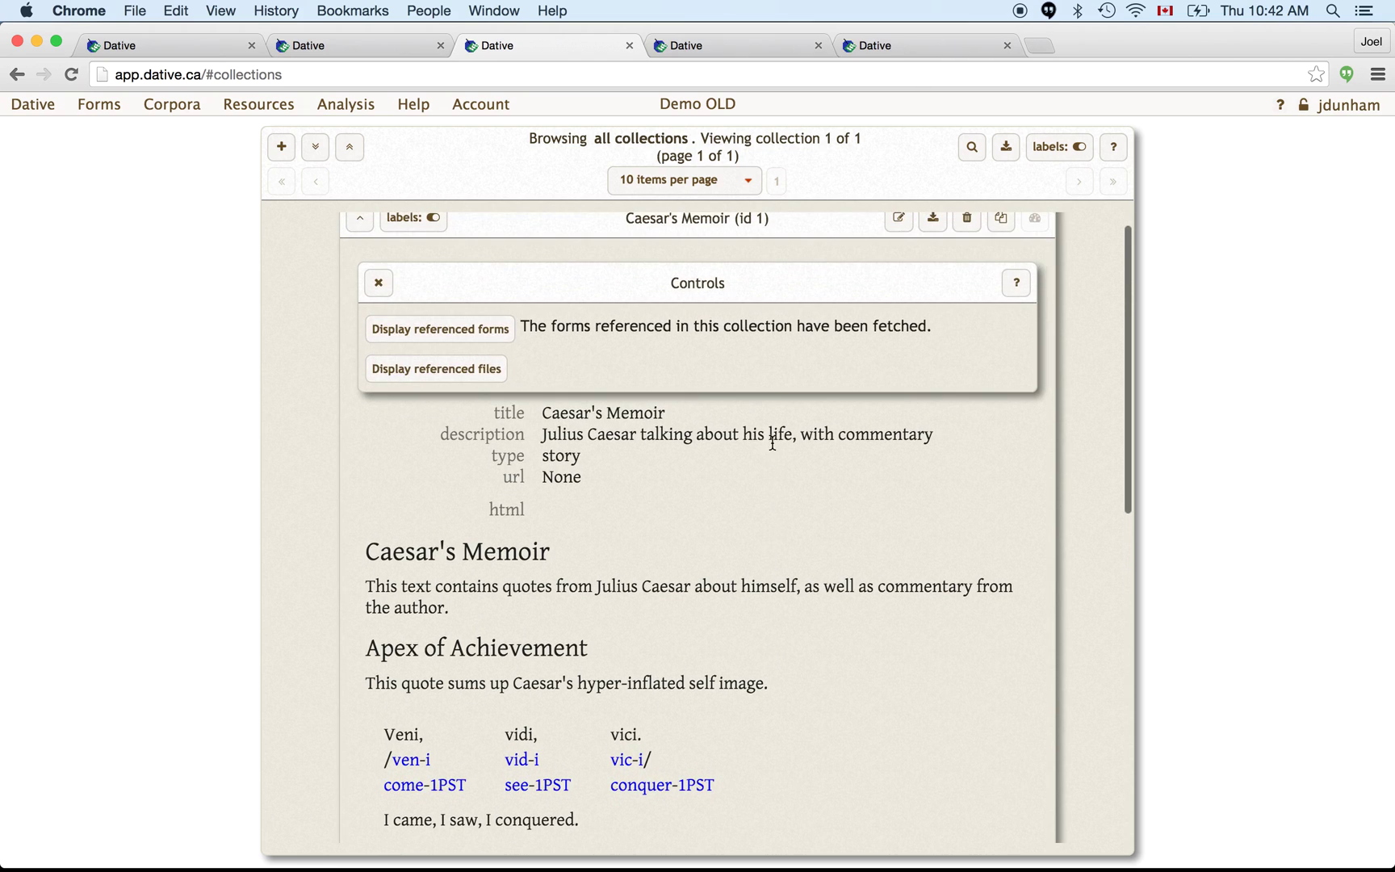
click(379, 283)
scroll(546, 446, up, 1)
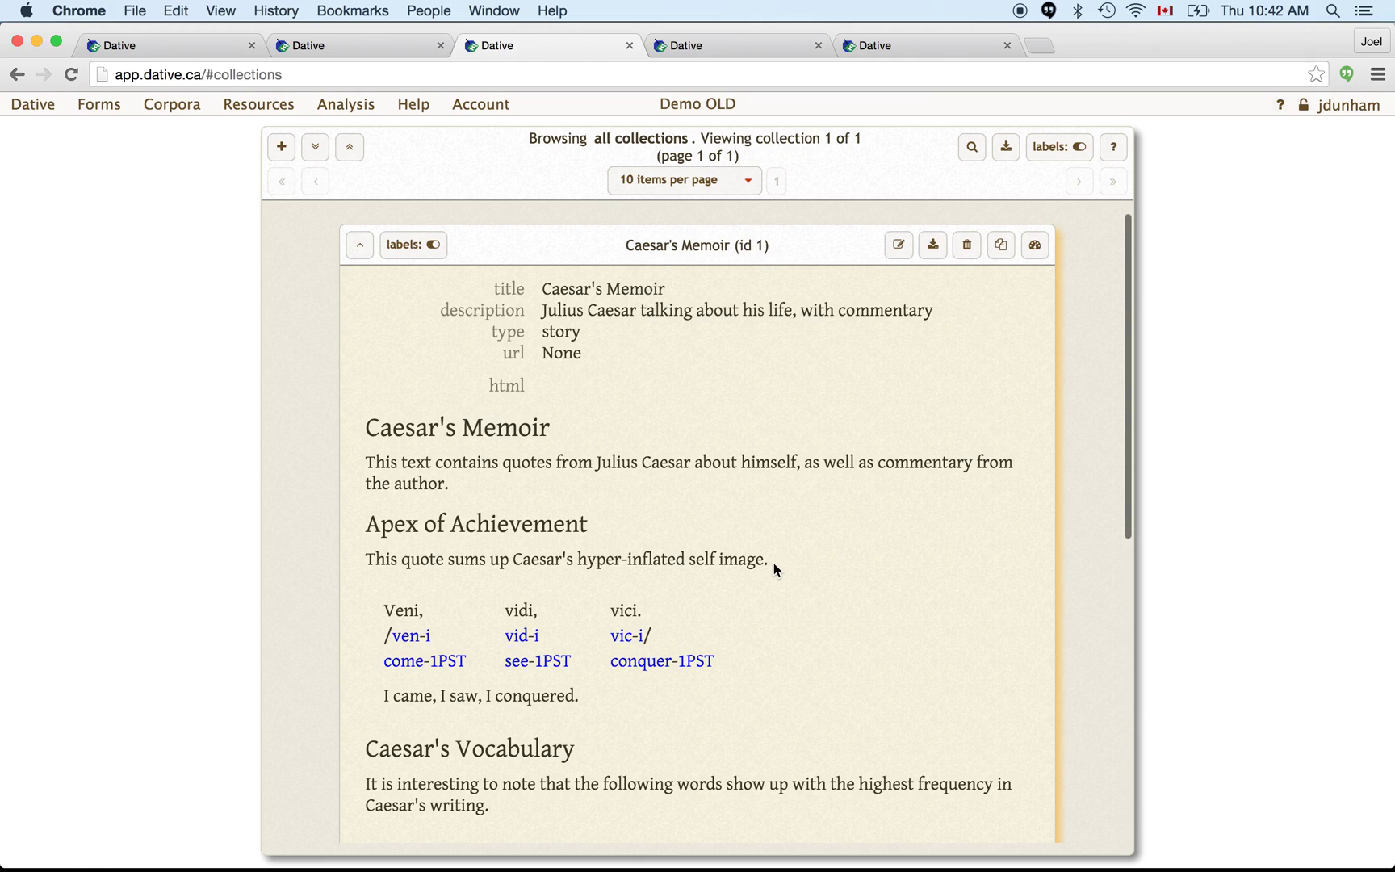
Highlight the Caesar's Memoir and Apex of Achievement headings with their commentary, up to the first quoted form.
drag(774, 563, 360, 427)
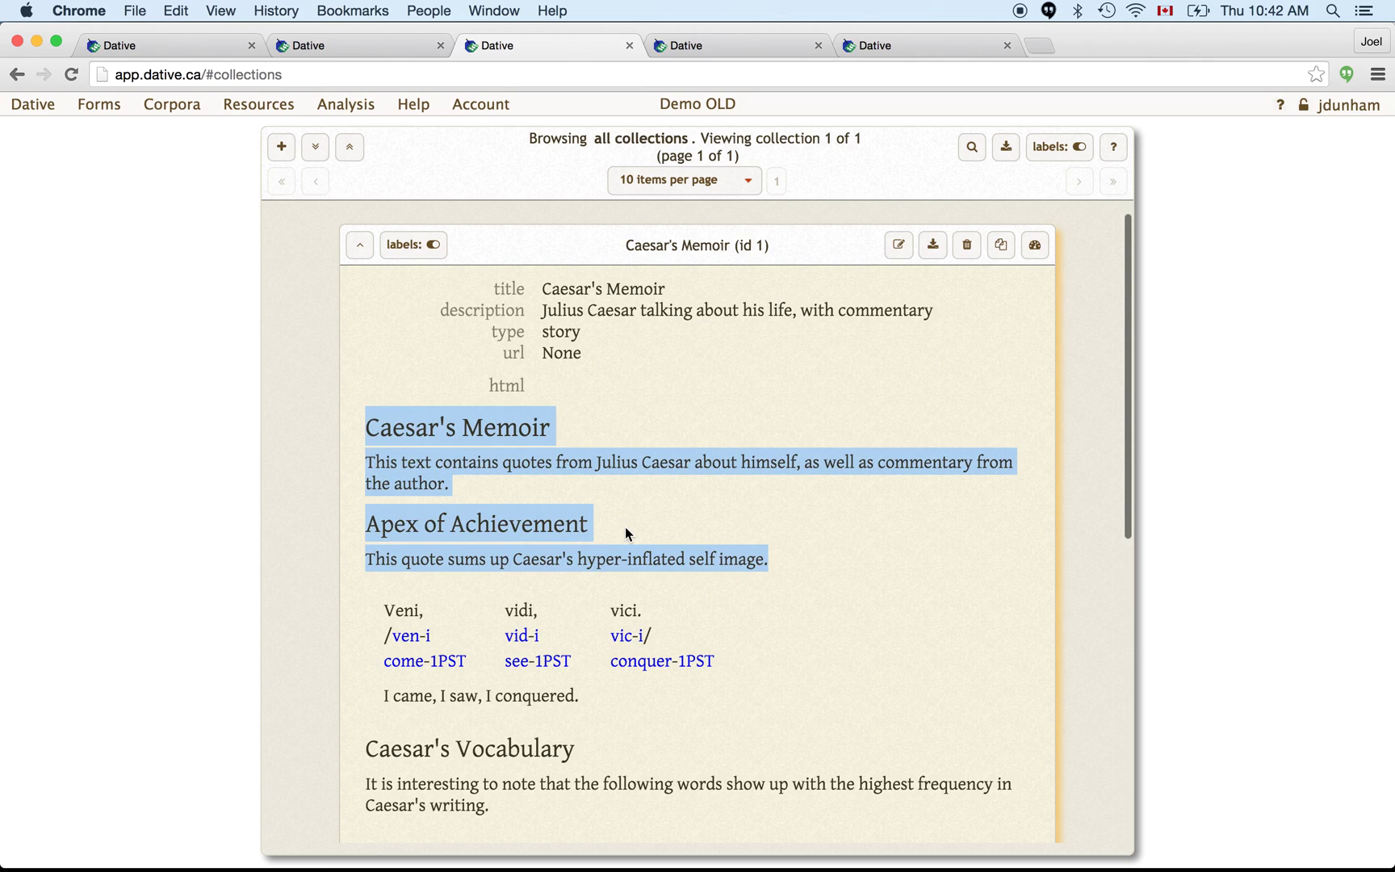
scroll(629, 534, down, 2)
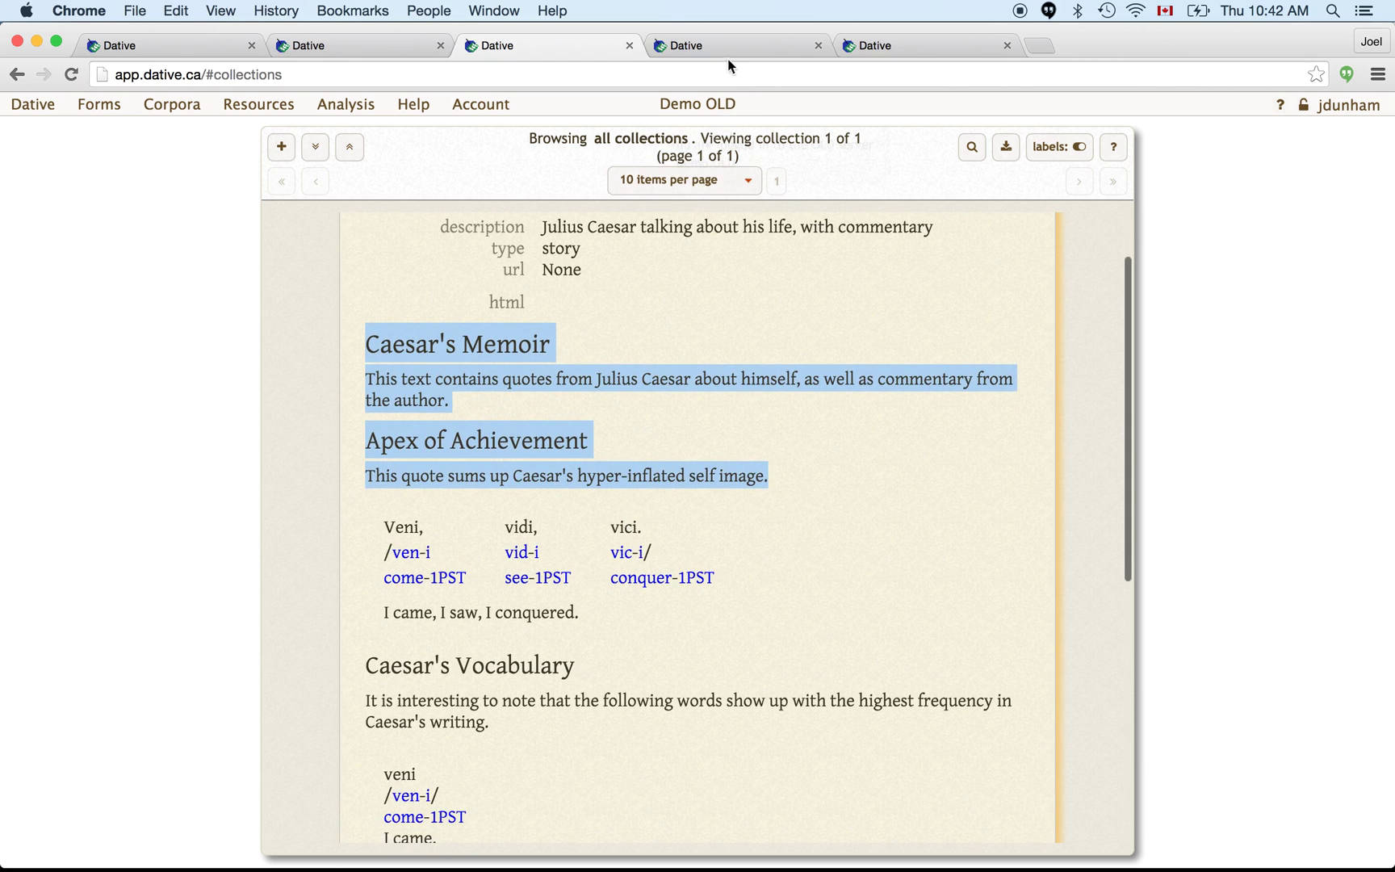
Switch to the corpora listing, view Corpus 1's "Verbs beginning with "v"" form search, and reposition and enlarge its window to read the search criteria.
click(725, 54)
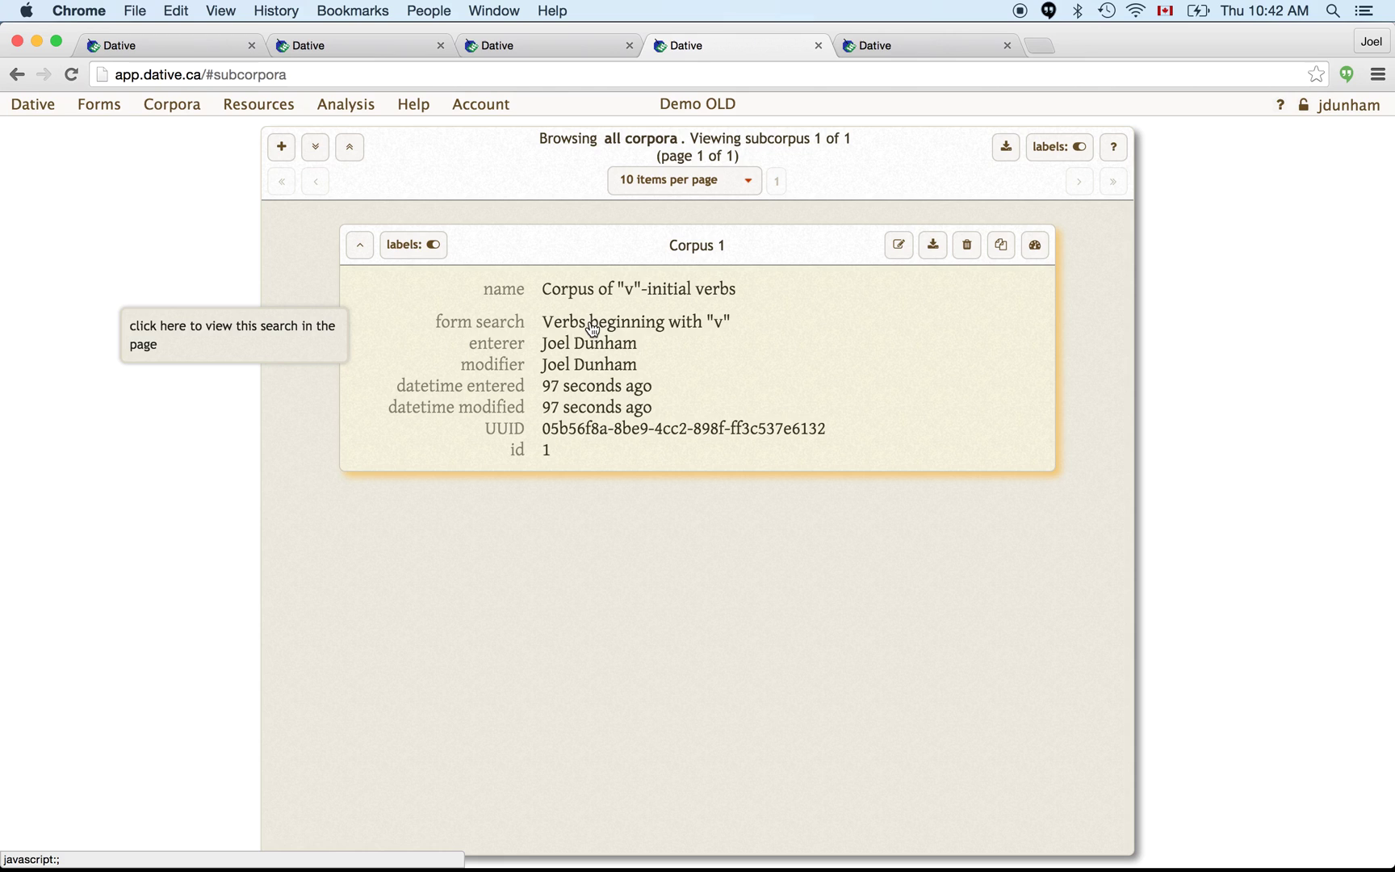
click(592, 323)
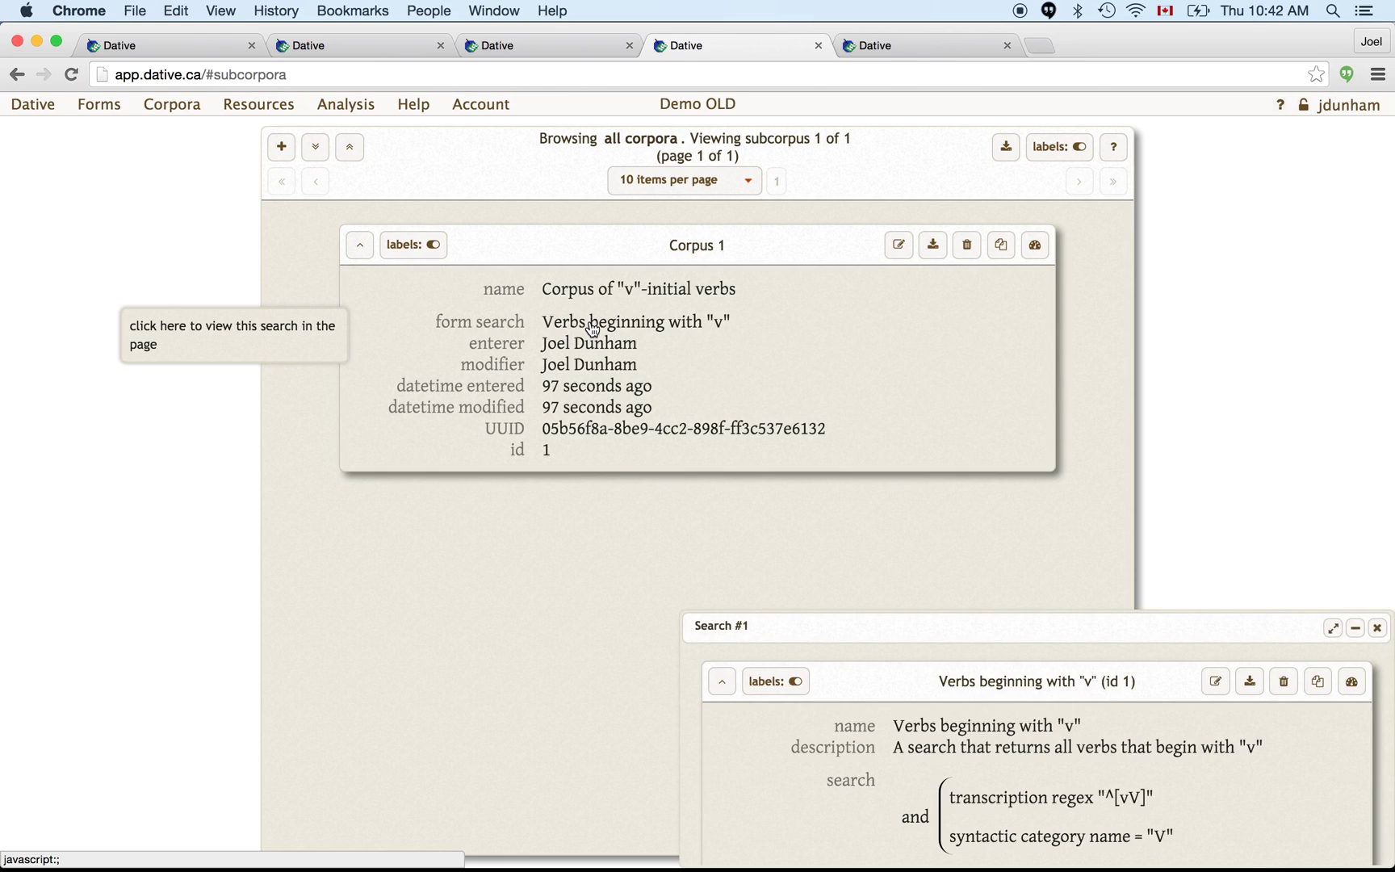
drag(894, 626, 611, 476)
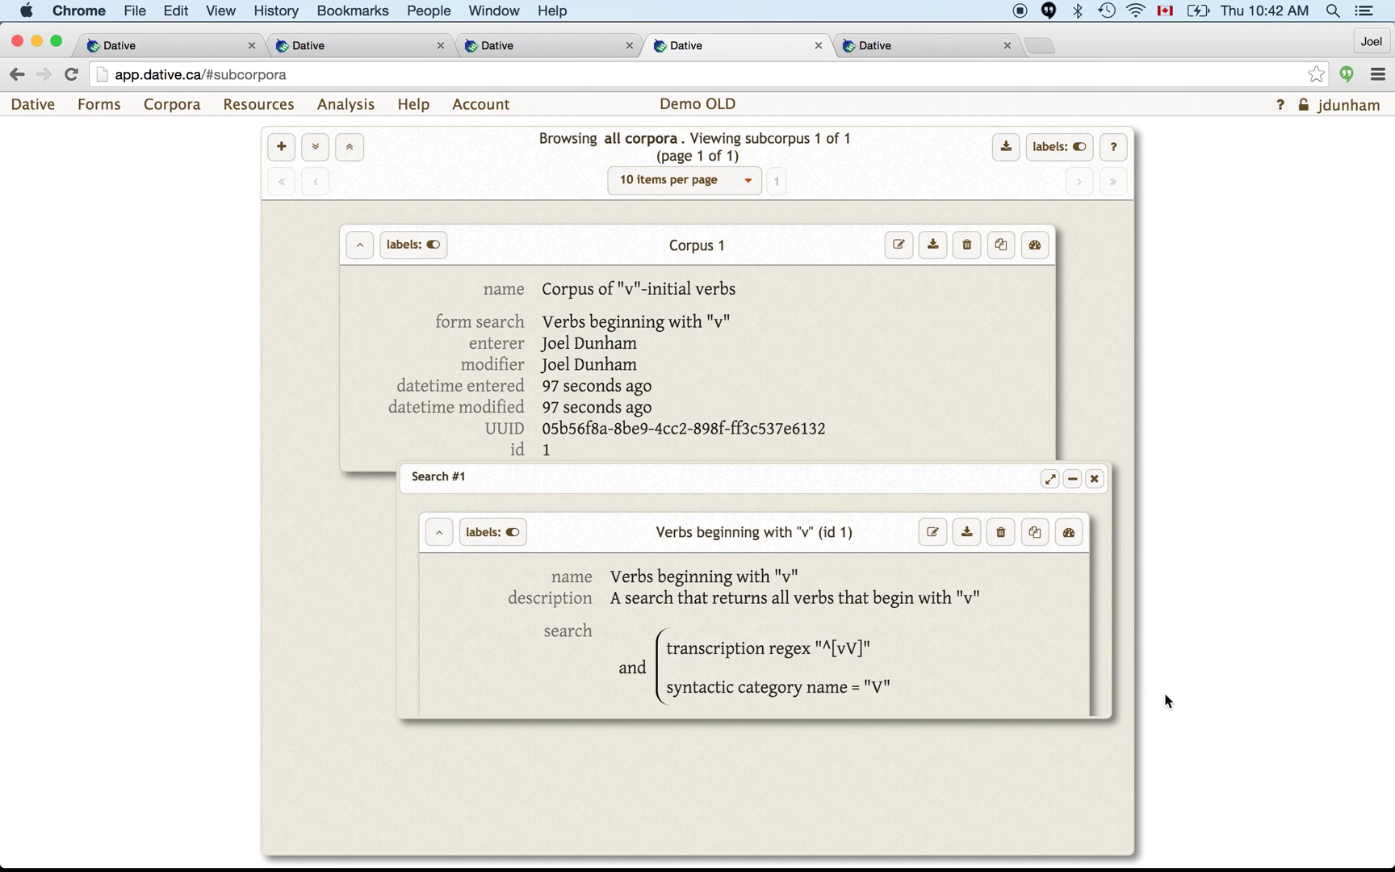
drag(1105, 716, 1126, 822)
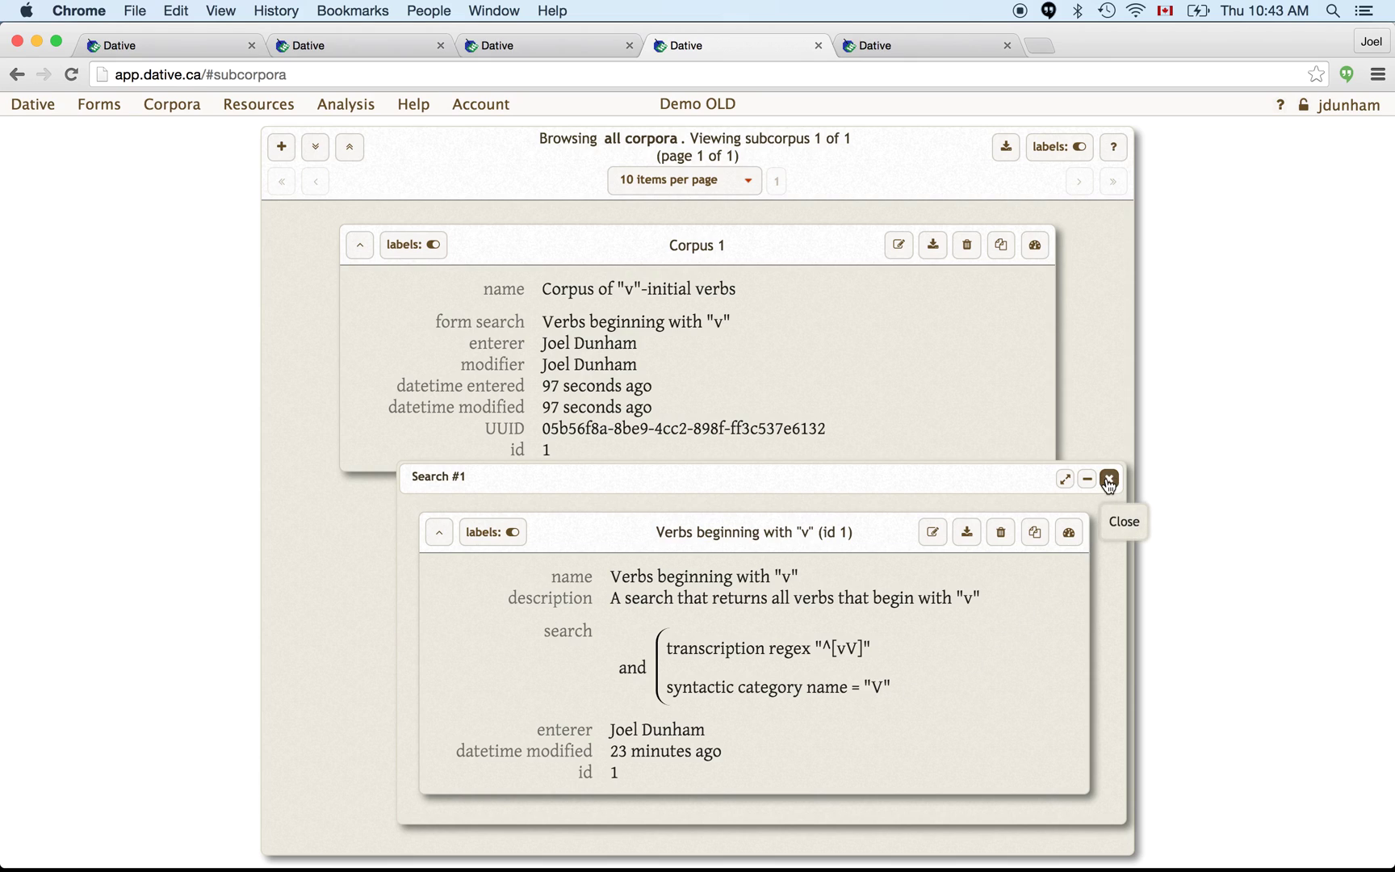
Count the results of the "Verbs beginning with "v"" search through its additional controls and close the search window.
click(1069, 533)
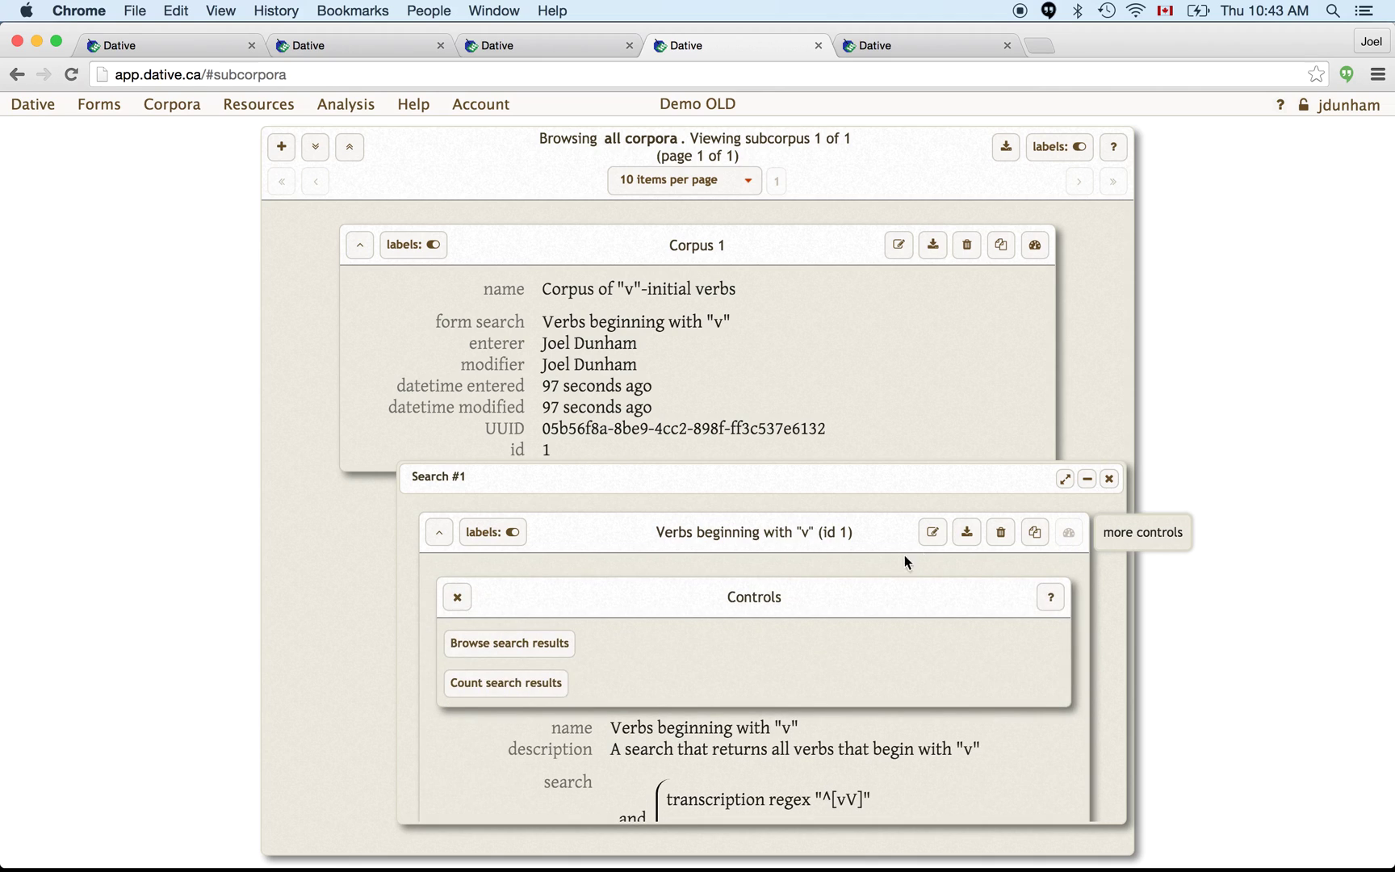
click(505, 683)
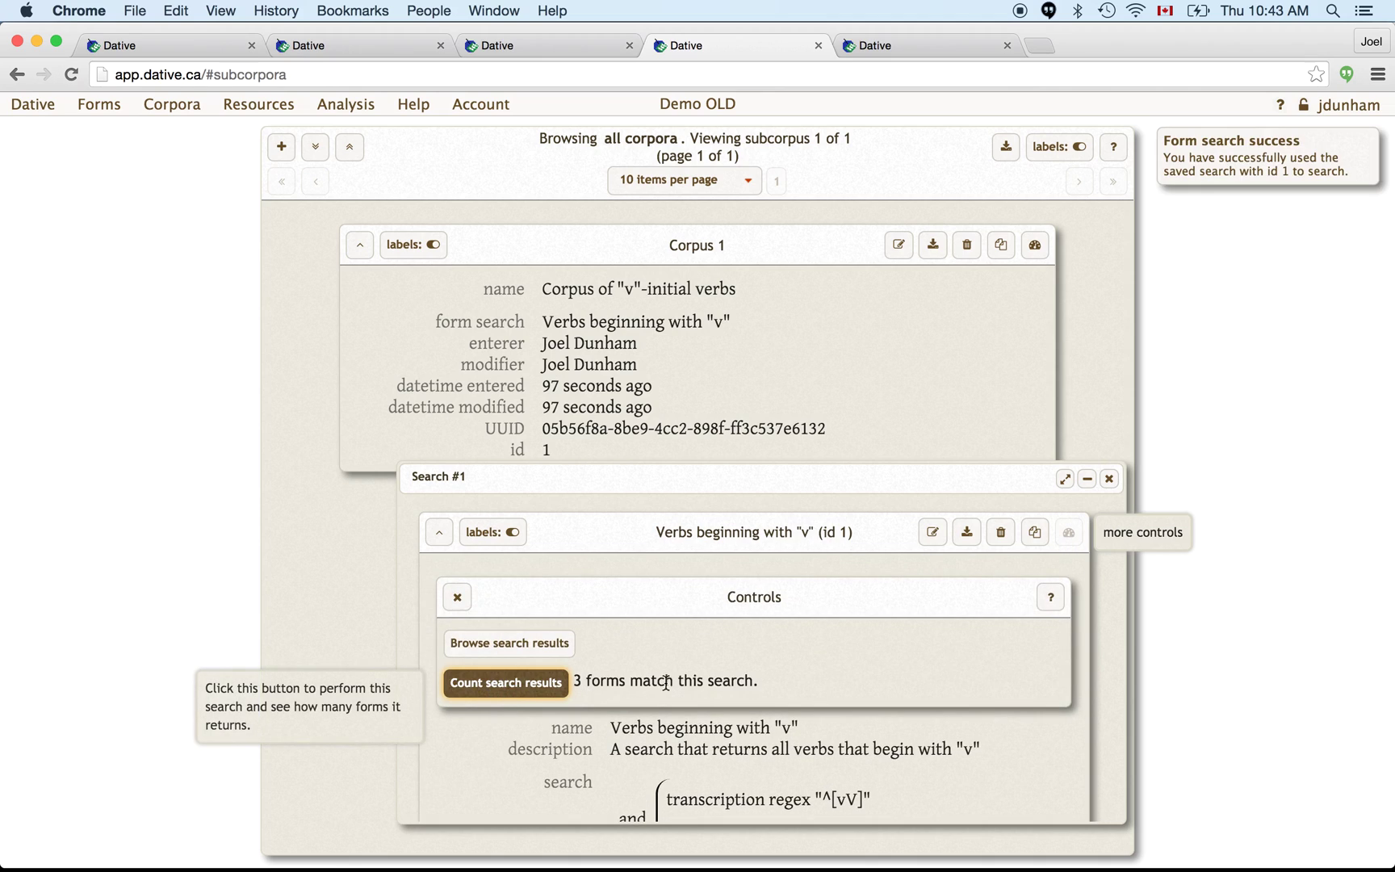
click(1110, 478)
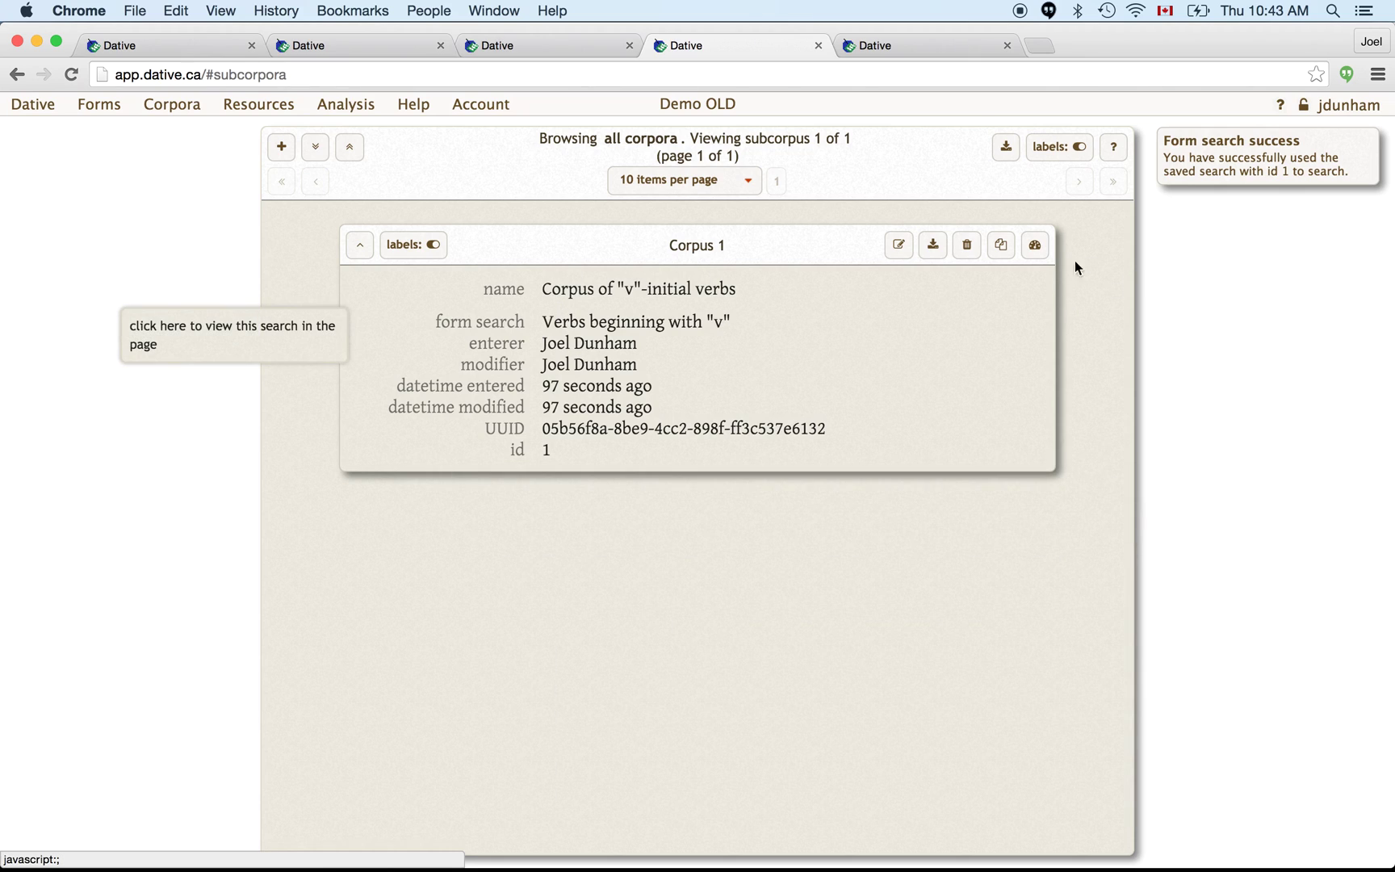
Count the forms in Corpus 1 through its additional controls and browse the corpus's forms.
click(1035, 247)
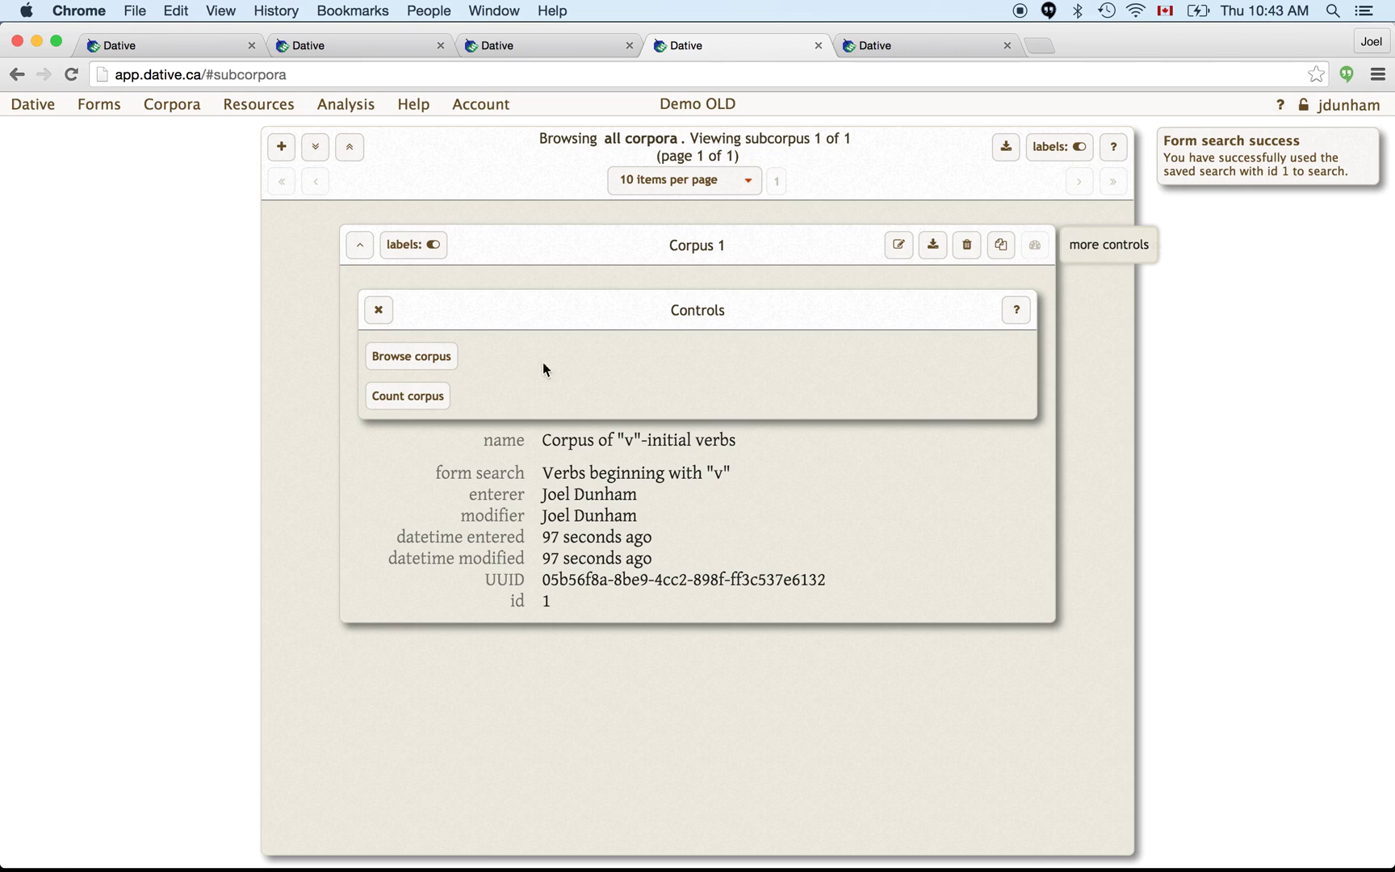
click(426, 391)
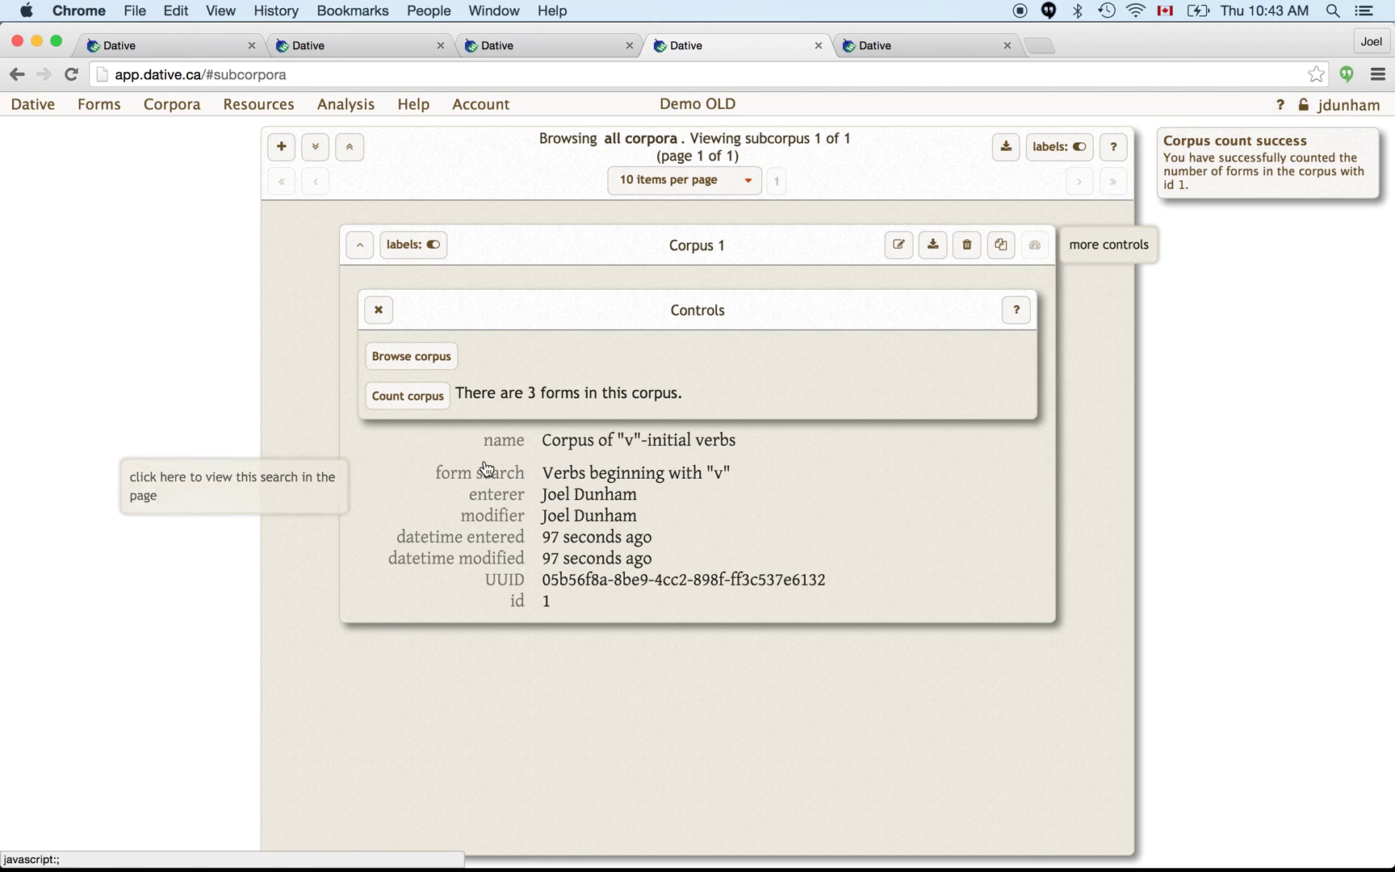
click(430, 356)
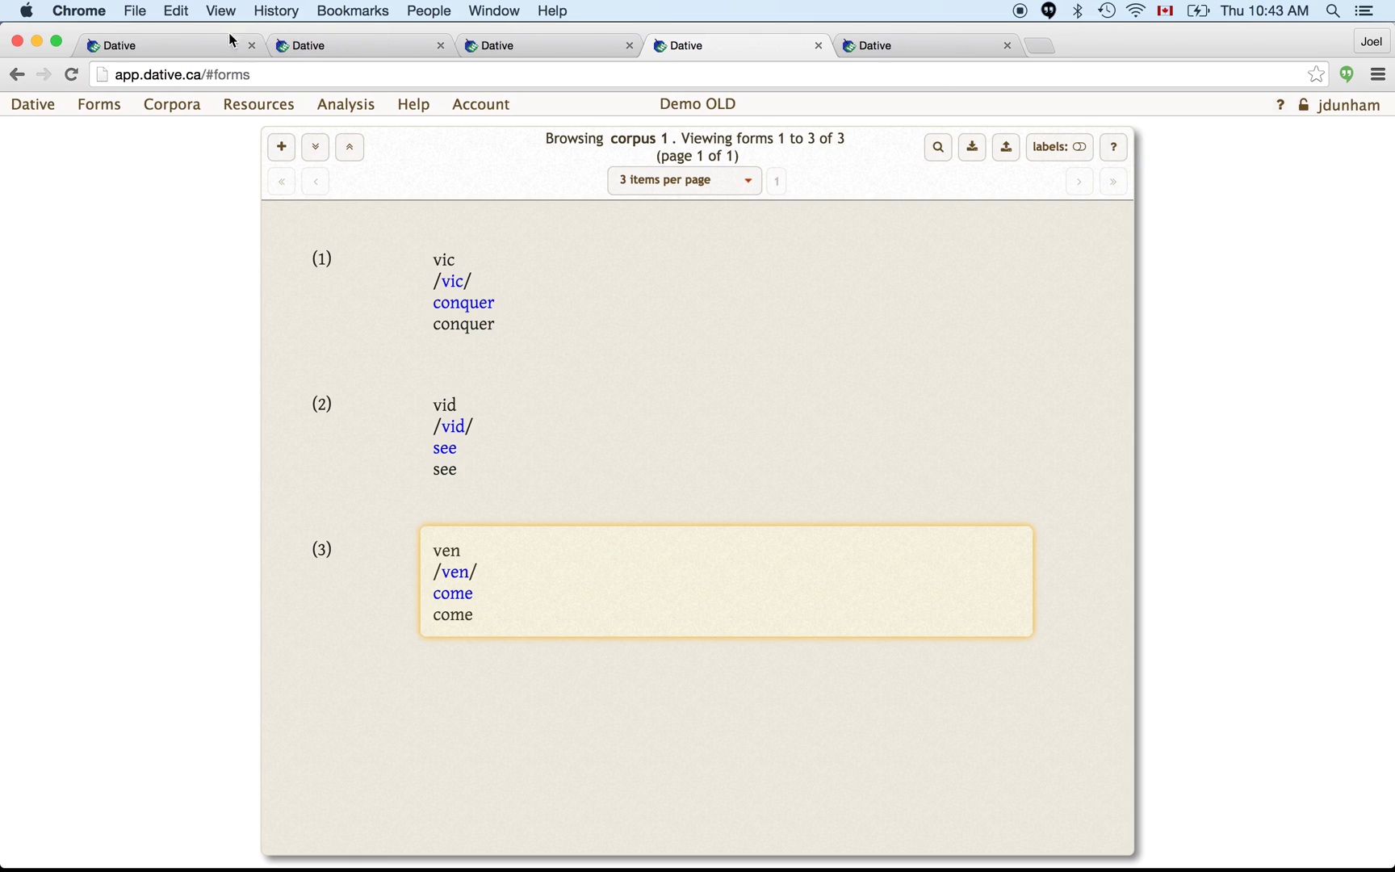
Revisit the open pages with the "Veni, vidi, vici" form and the Caesar's Memoir collection, ending on the forms of corpus 1.
click(161, 46)
click(307, 46)
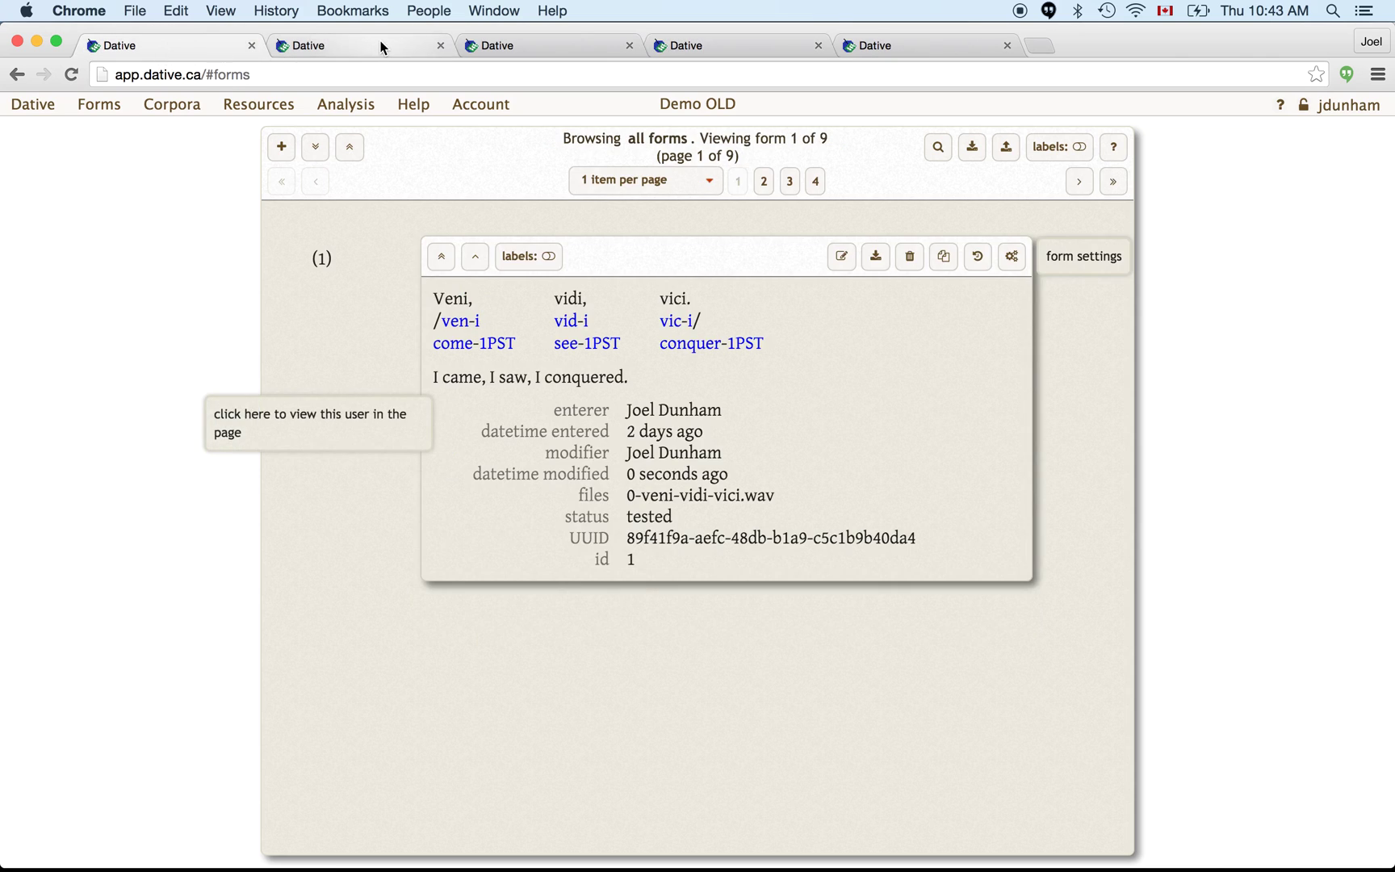
click(568, 50)
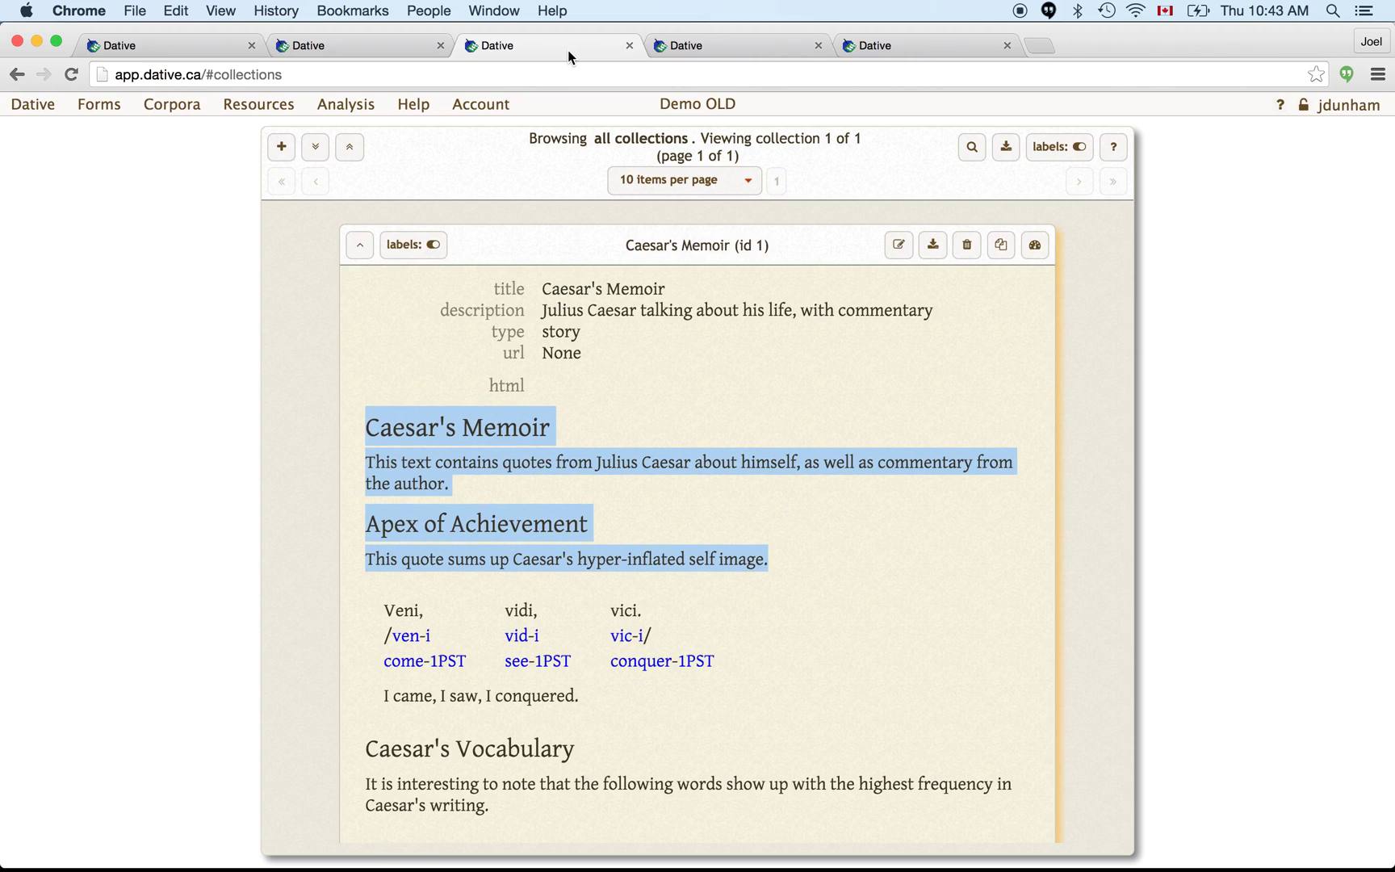
click(739, 47)
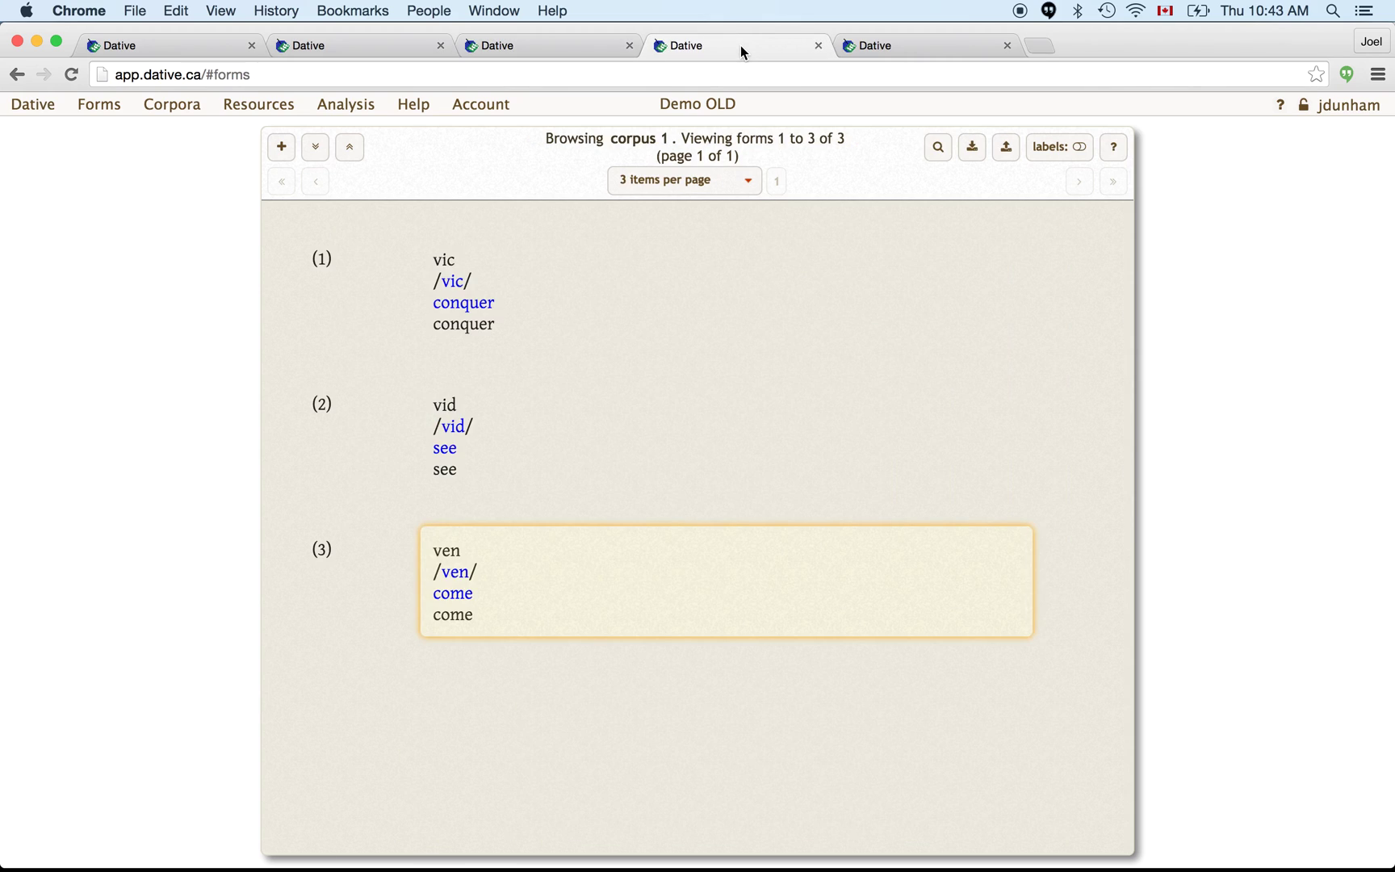